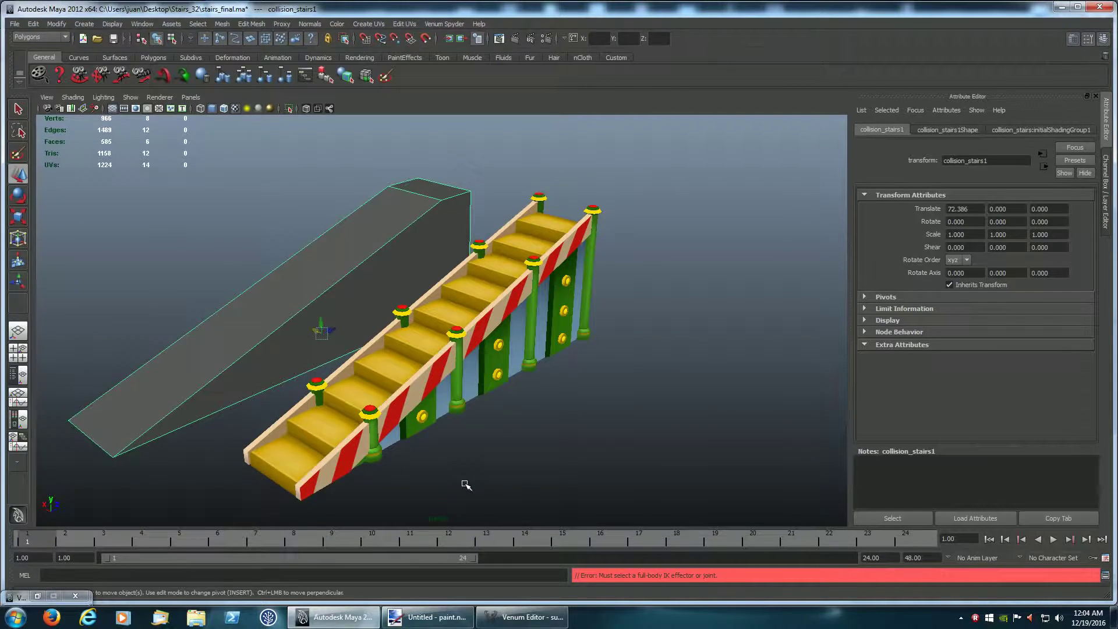
Undo the last move of the collision_stairs1 ramp beside the stairs
left_click_drag(499, 487, 594, 484, "alt")
left_click(442, 420)
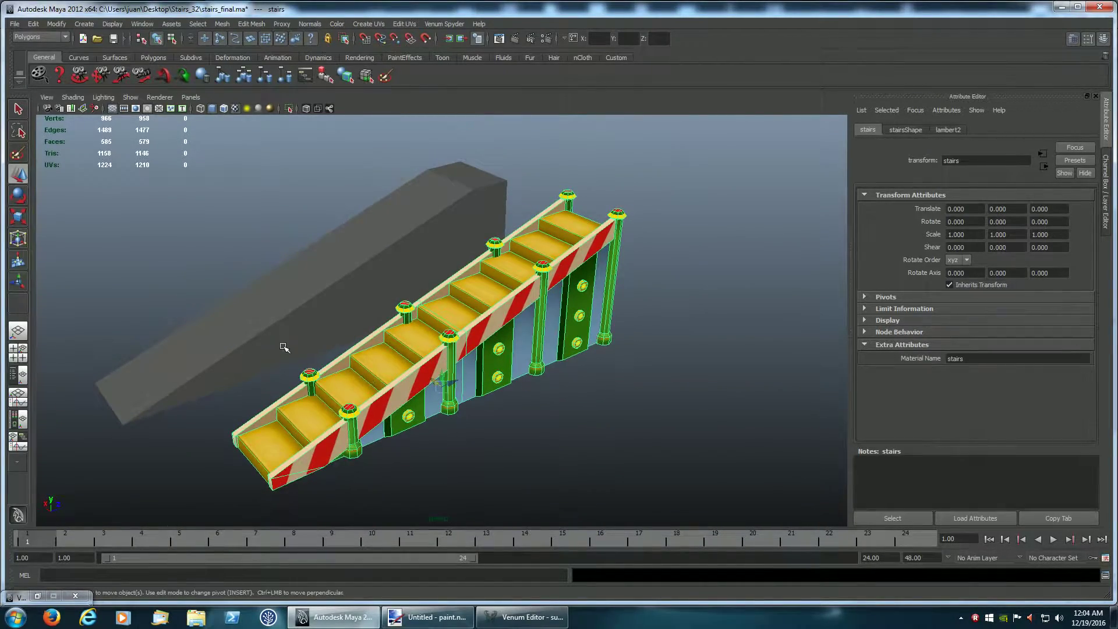
left_click(283, 346)
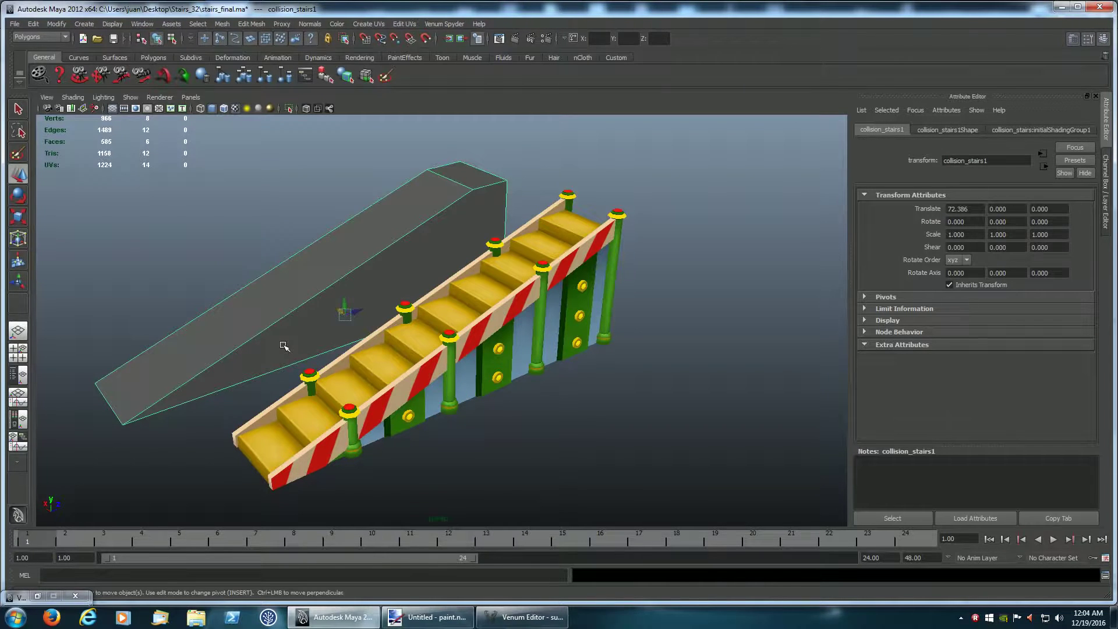
key("ctrl+z")
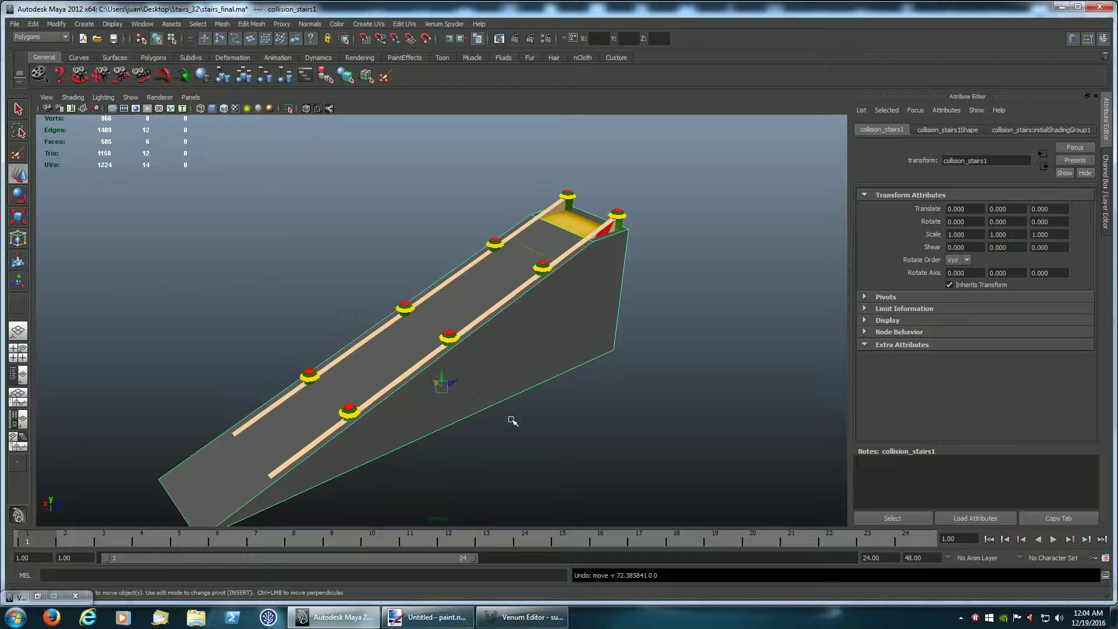
Move the collision_stairs1 ramp off the stairs to about 52.38 in X, and select the stairs mesh
left_click_drag(548, 439, 397, 401, "alt")
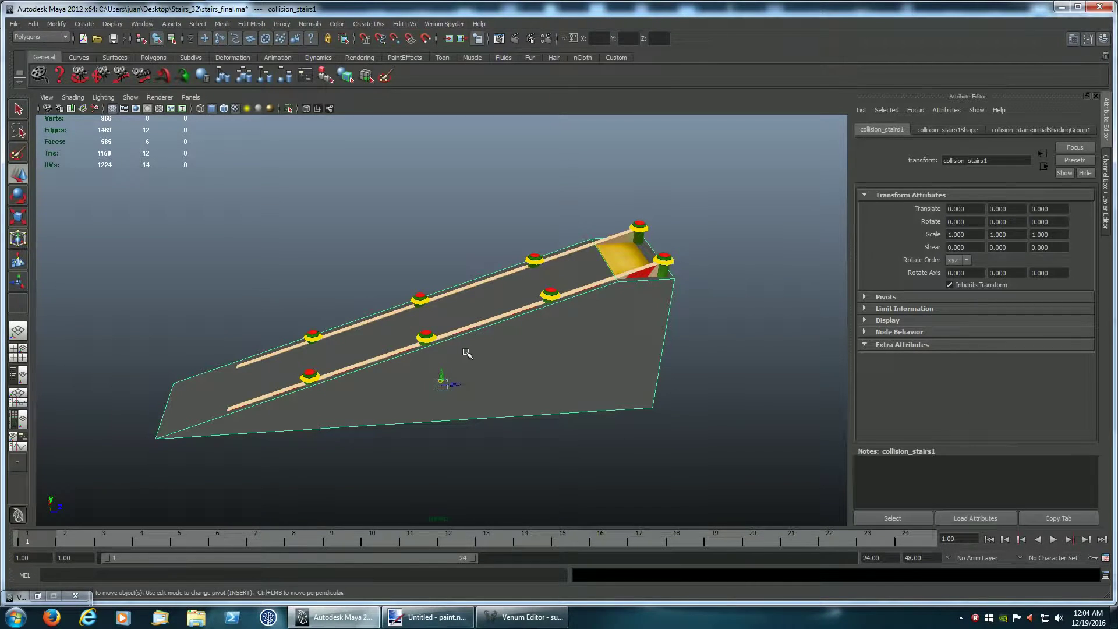
left_click_drag(445, 353, 565, 362, "alt")
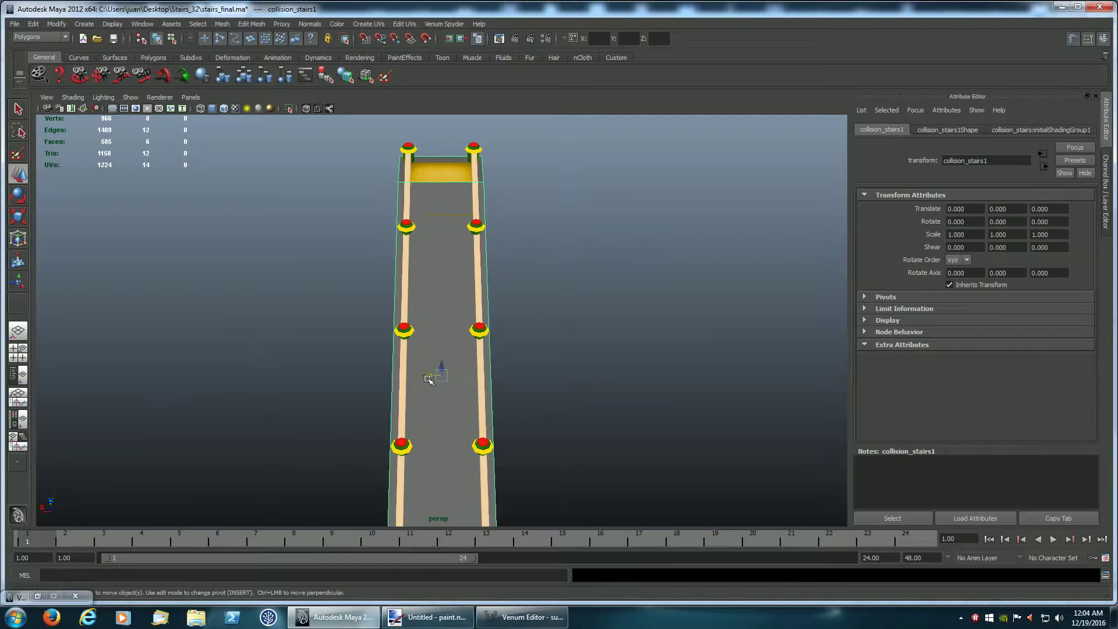
left_click_drag(429, 377, 296, 373)
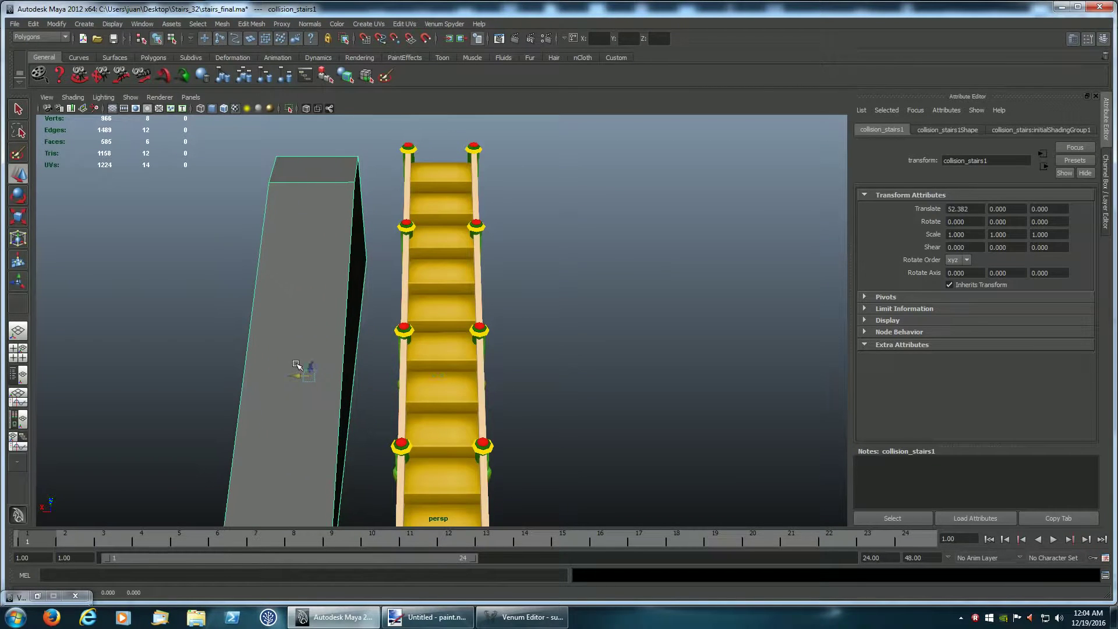
left_click_drag(597, 382, 479, 374, "alt")
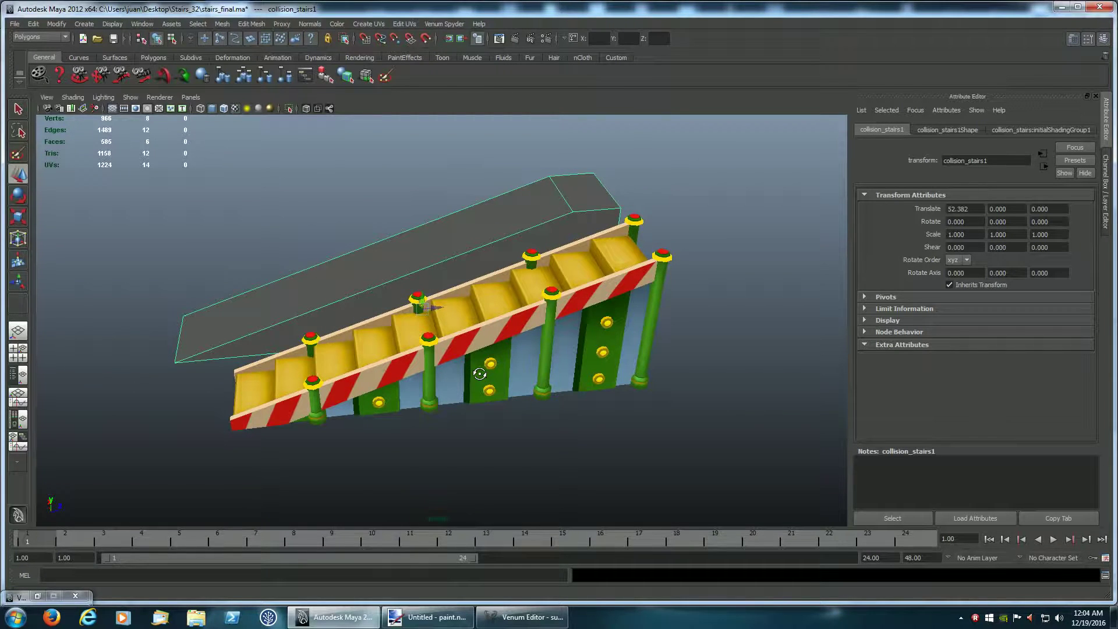
mouse_move(480, 374)
left_mouse_down("alt")
mouse_move(624, 375)
mouse_move(472, 365)
mouse_move(569, 369)
mouse_move(489, 362)
mouse_move(606, 349)
mouse_move(468, 370)
mouse_move(499, 376)
mouse_move(470, 368)
left_mouse_up("alt")
left_click(491, 361)
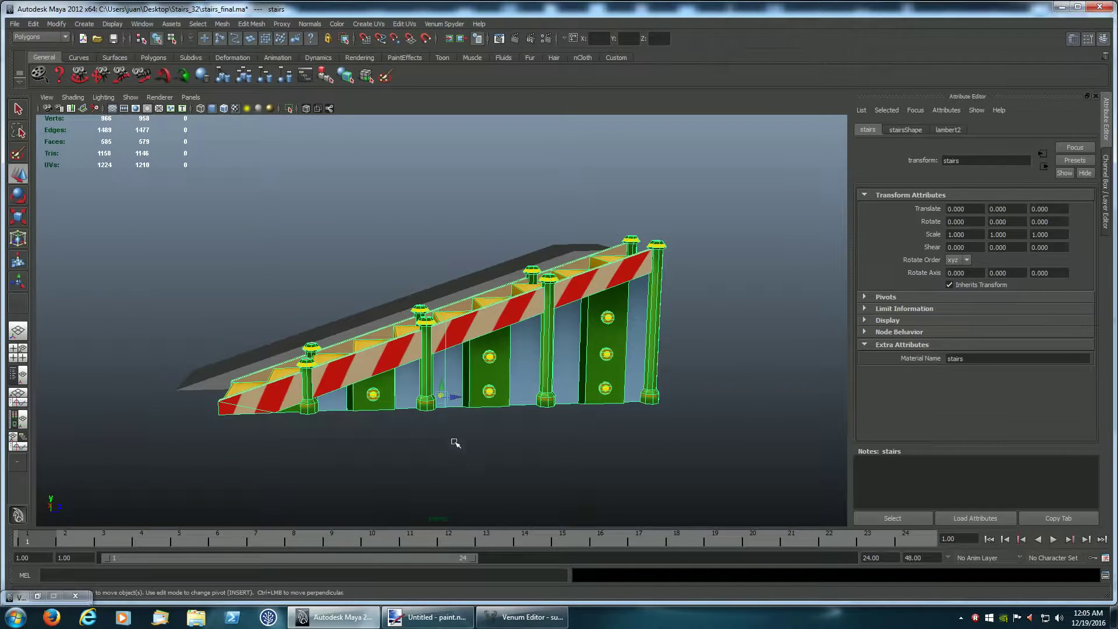
Switch to the paint.net diagram and add a theta symbol between the velocity and normal vectors, made from a 0 crossed by a short line
left_click(428, 616)
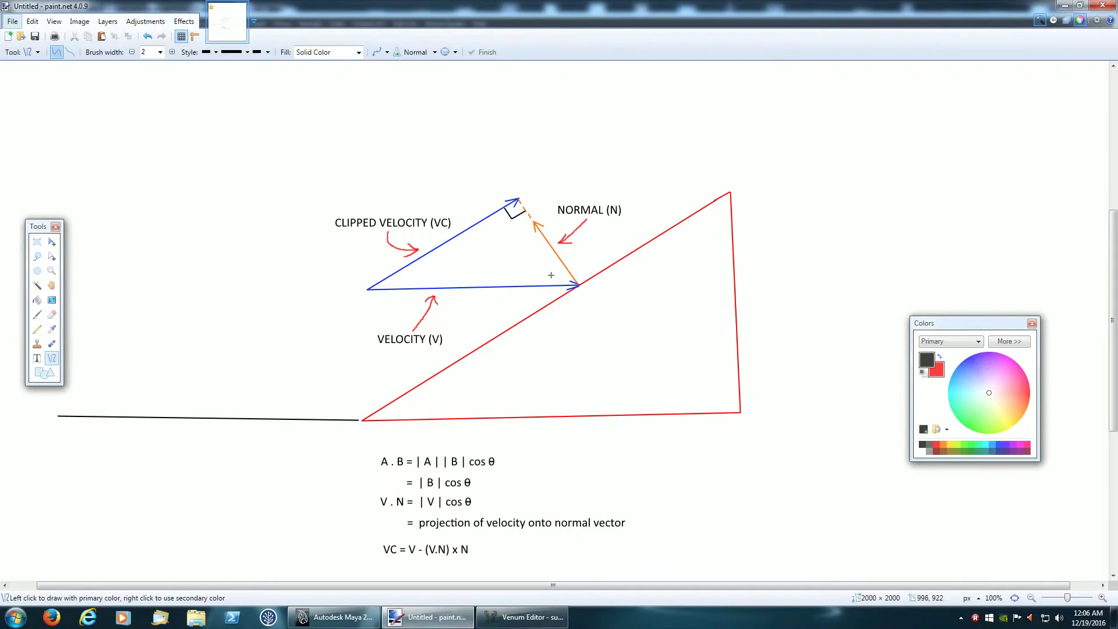
left_click(37, 358)
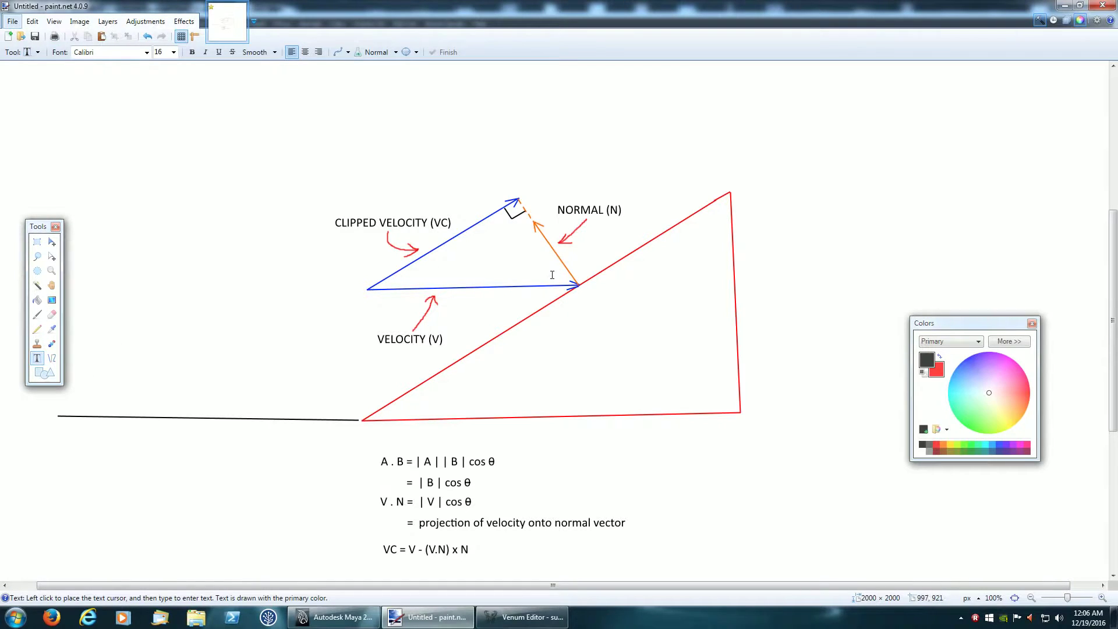
left_click(552, 275)
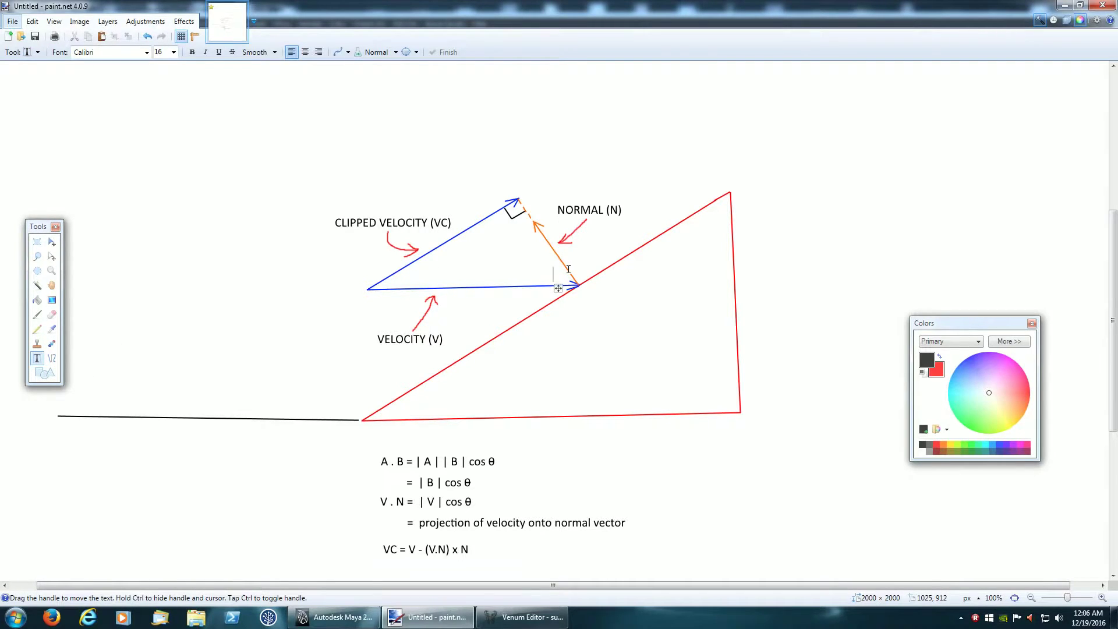
type(")")
key("BackSpace")
type("0")
left_click(52, 358)
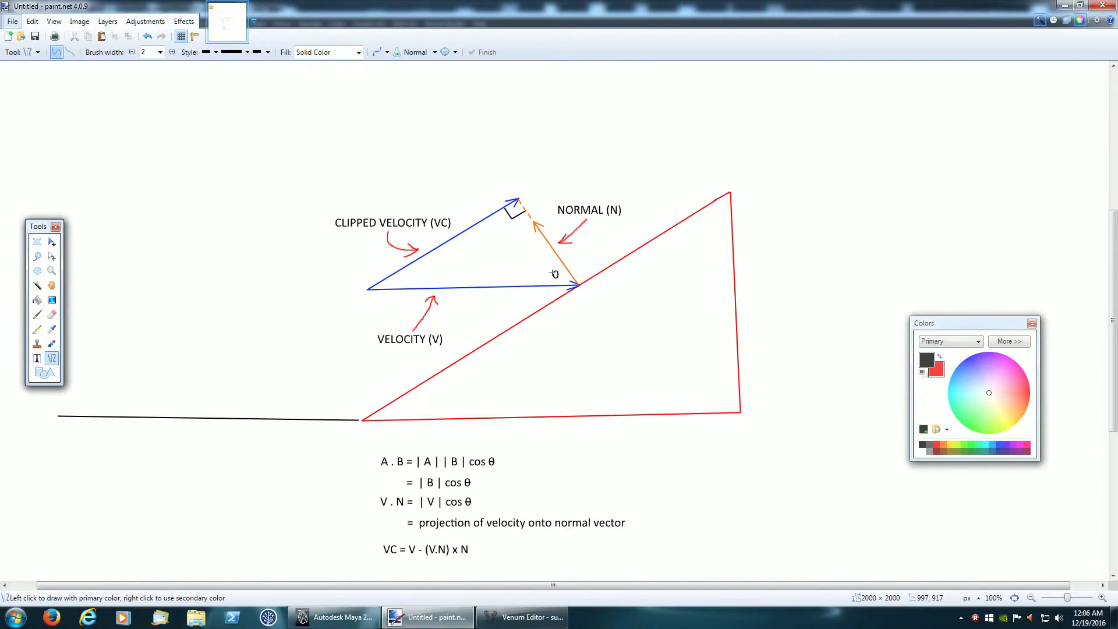
left_click_drag(555, 274, 560, 273)
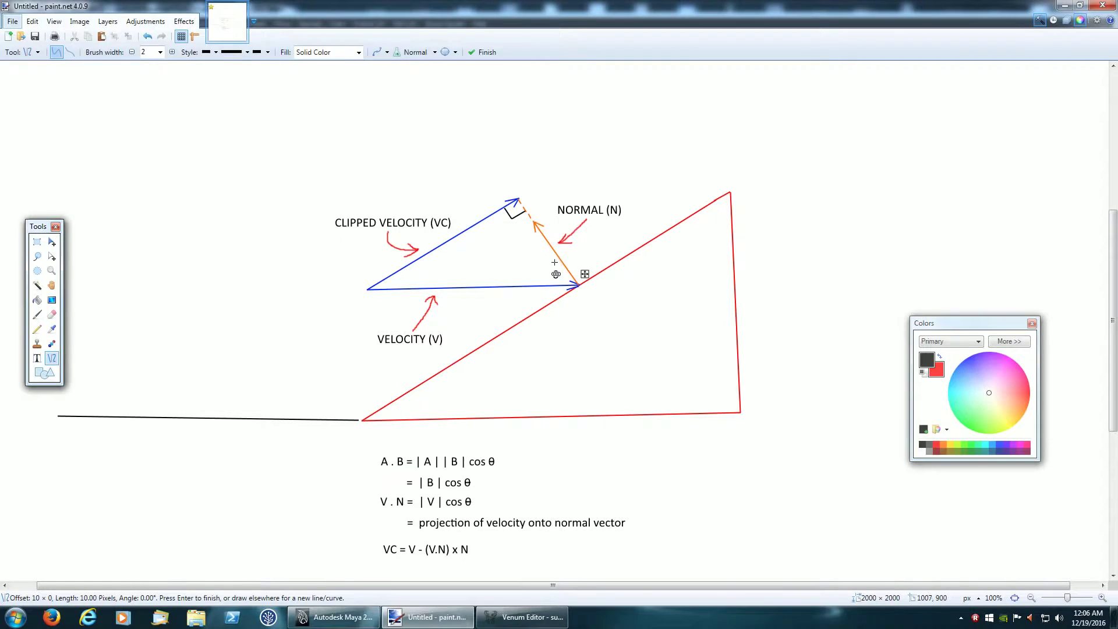
Paint a thin black arc around the theta symbol, joining the velocity and normal vectors
left_click(37, 314)
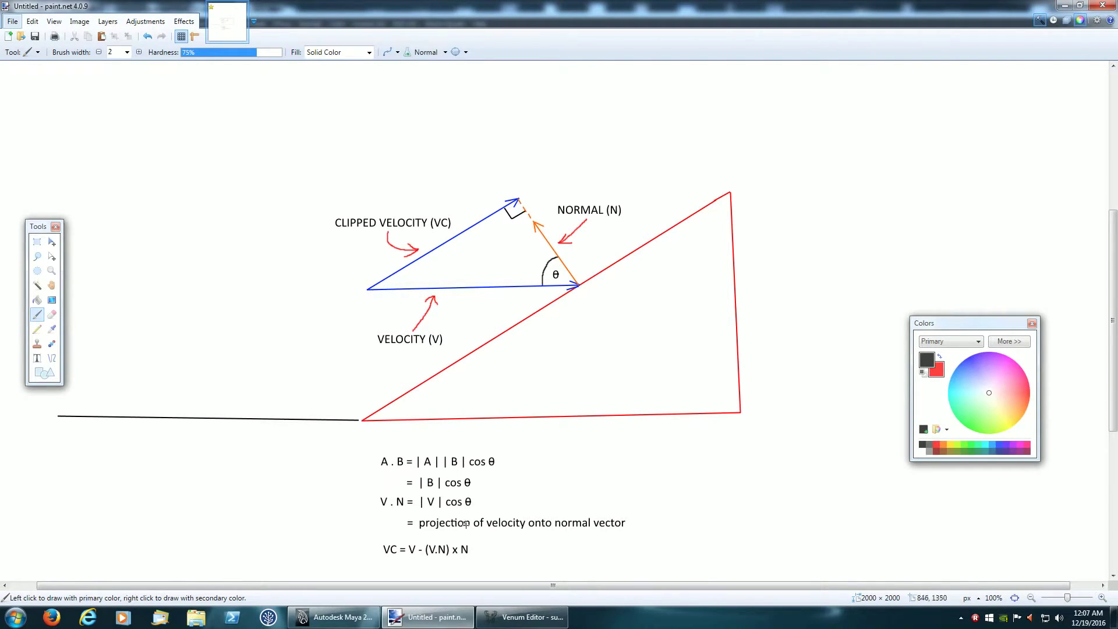
left_click(572, 253)
left_click_drag(575, 285, 564, 290)
Draw a short black line with an arrowhead extending the clipped velocity vector beyond its tip, parallel to the slope
left_click(53, 360)
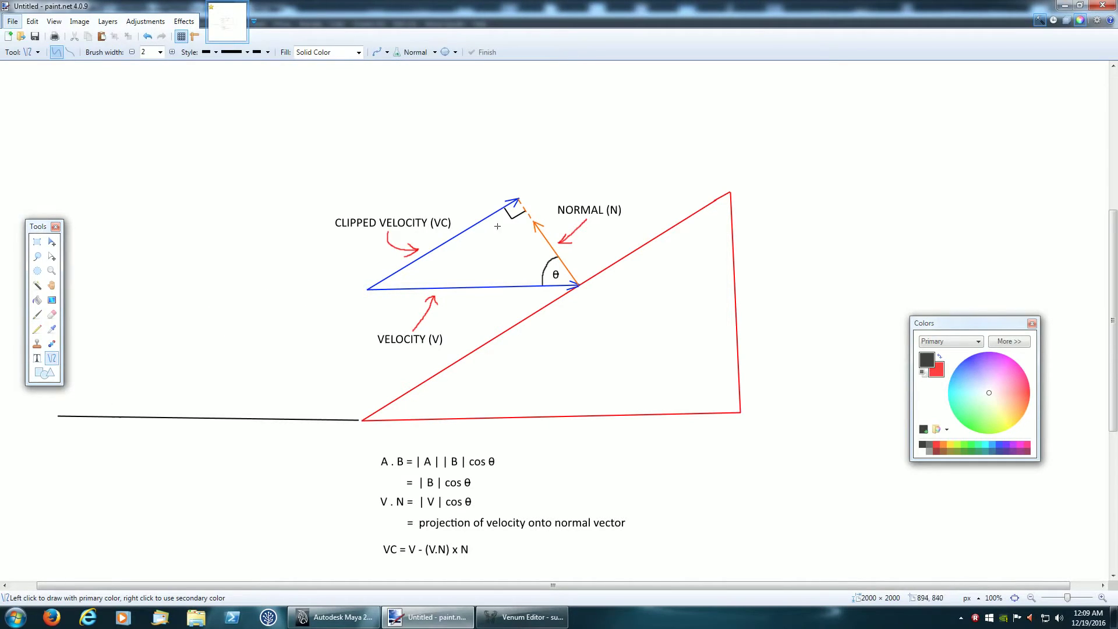
mouse_move(518, 199)
left_mouse_down()
mouse_move(551, 180)
mouse_move(530, 182)
mouse_move(545, 194)
left_mouse_up()
key("Return")
key("Return")
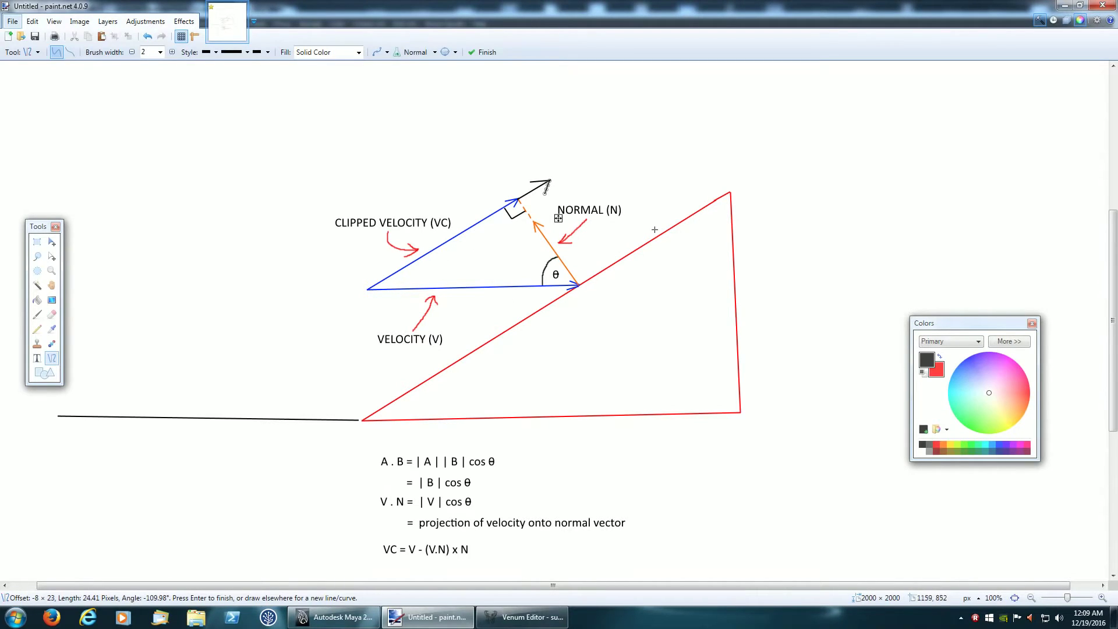
key("Return")
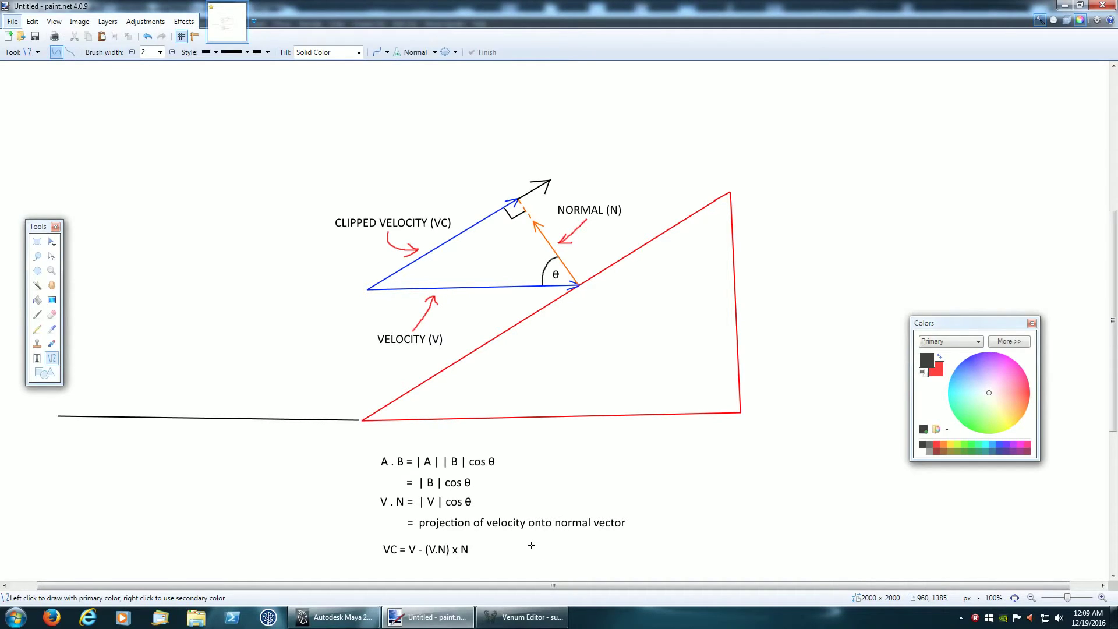
Switch to Venum Editor and examine the stairs in the subway level from the side, front and above
left_click(526, 619)
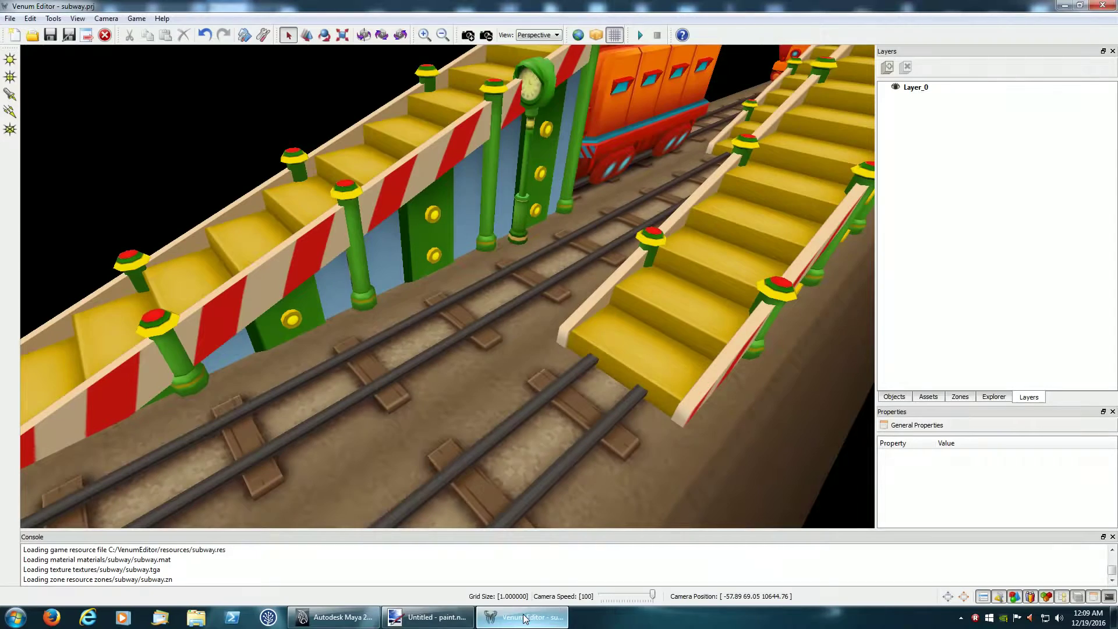
scroll(495, 410, "down", 10)
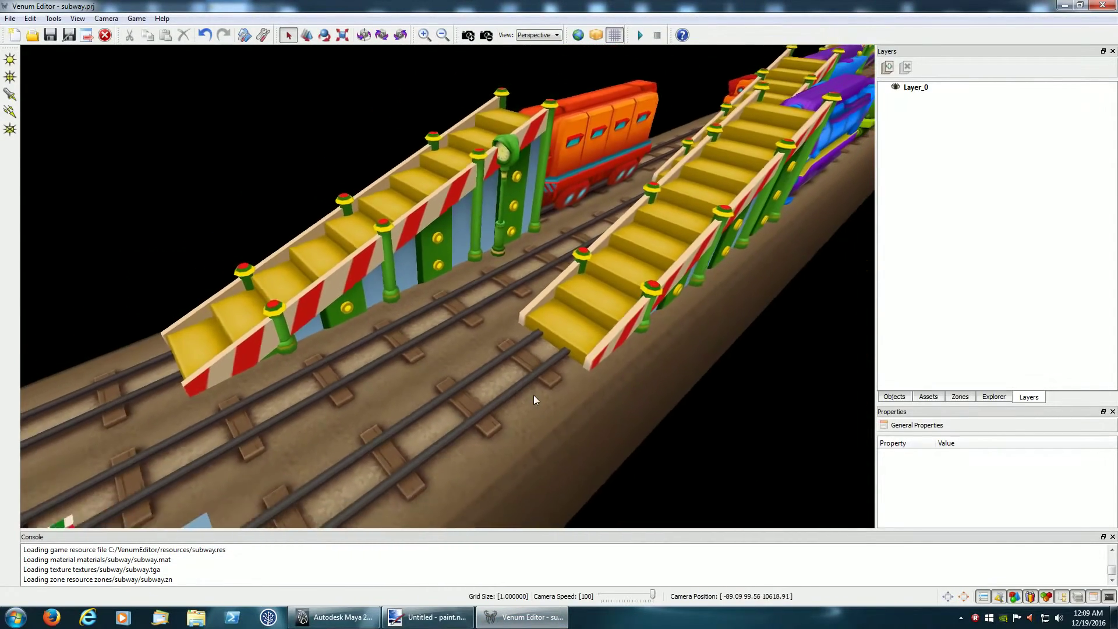
middle_click_drag(535, 395, 372, 430)
key("w")
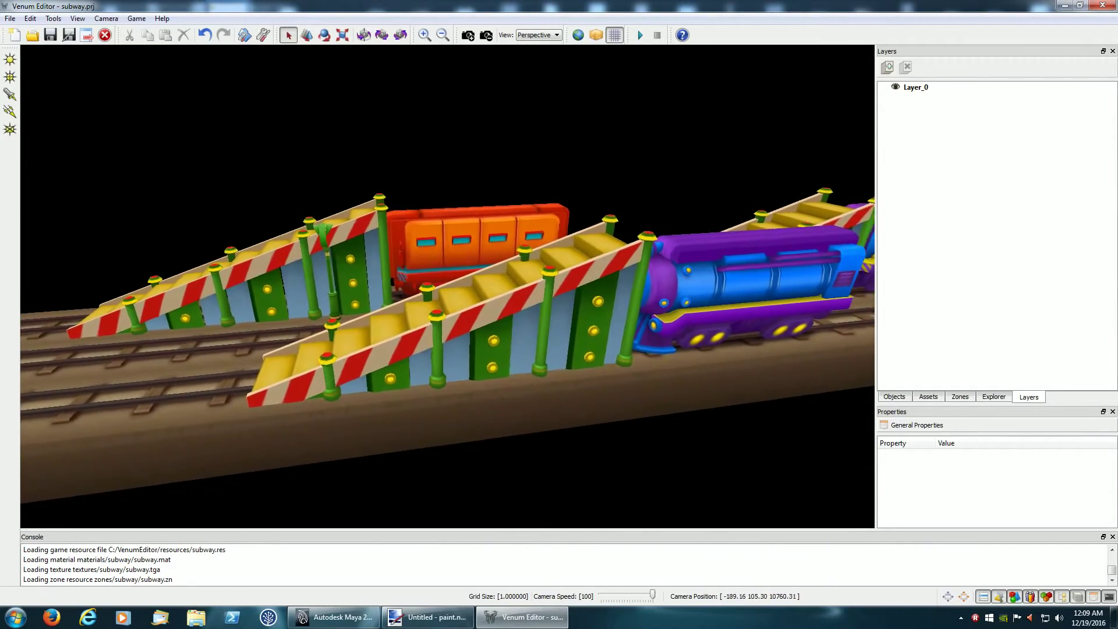
right_click_drag(422, 396, 350, 396)
key("s")
right_click_drag(635, 390, 578, 388)
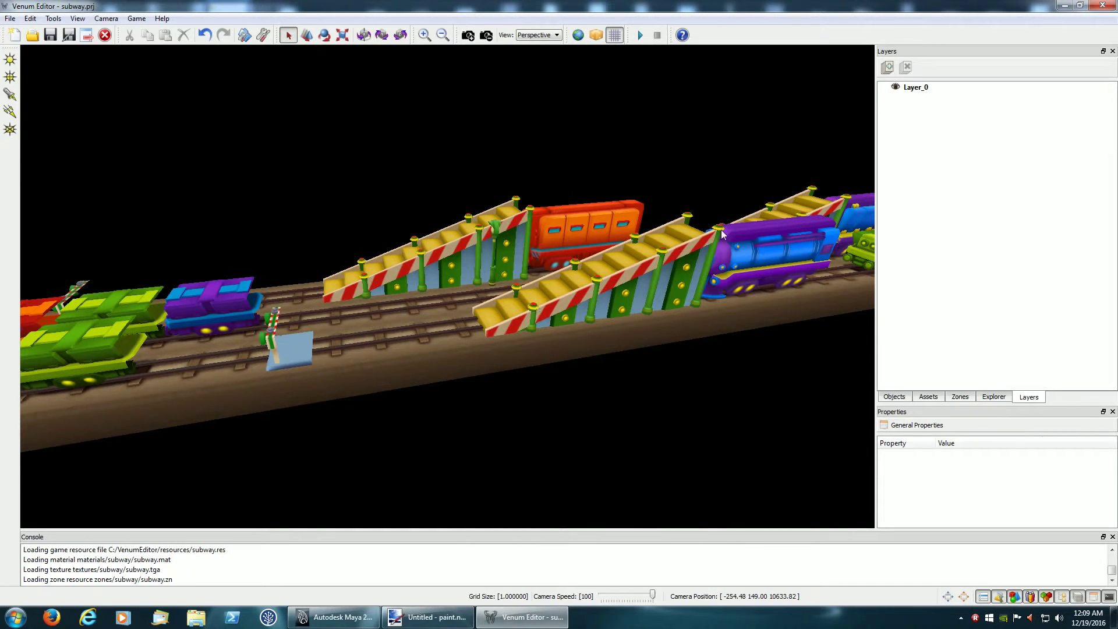
mouse_move(597, 331)
right_mouse_down()
mouse_move(564, 291)
mouse_move(573, 286)
mouse_move(670, 344)
mouse_move(588, 332)
mouse_move(603, 334)
right_mouse_up()
key("w")
key("a")
middle_click_drag(438, 305, 592, 304)
key("d")
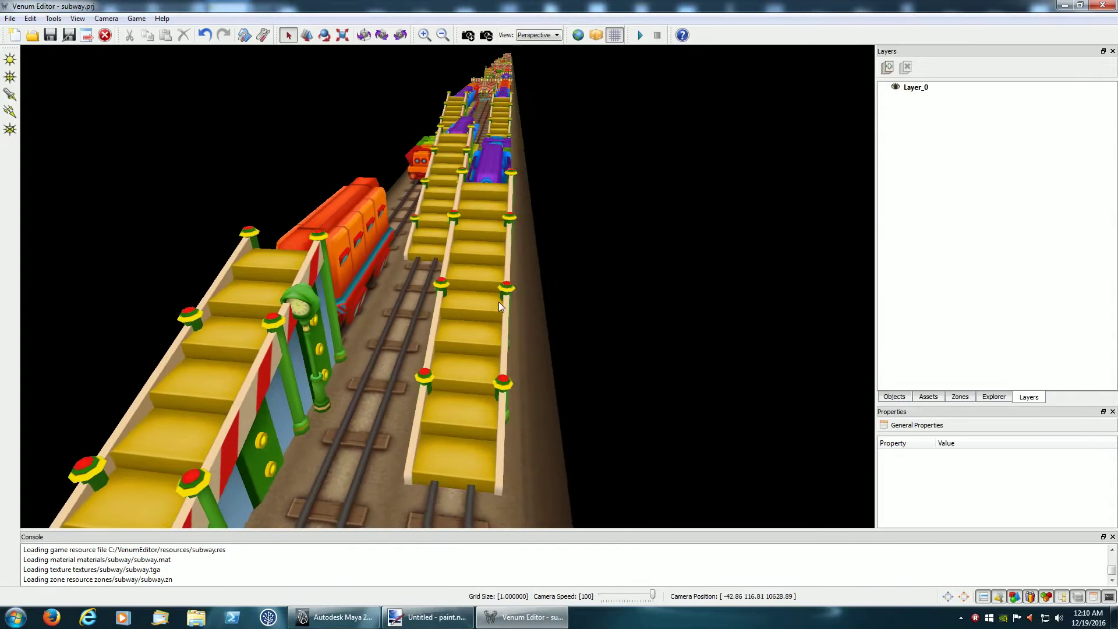
right_click_drag(527, 303, 423, 303)
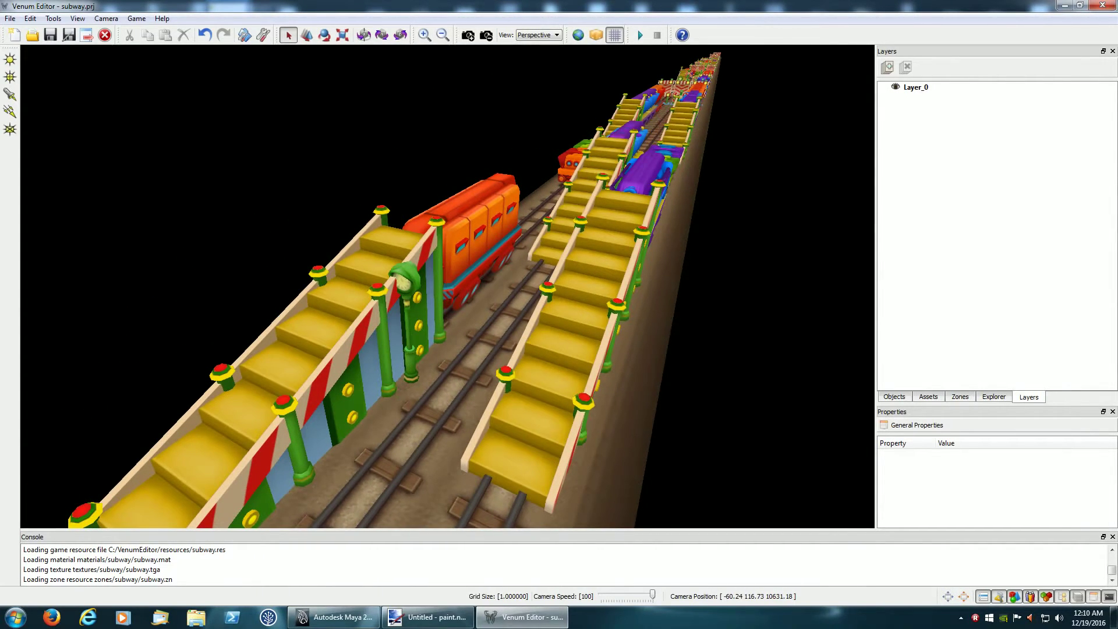
key("d")
key("d")
right_click_drag(459, 252, 402, 251)
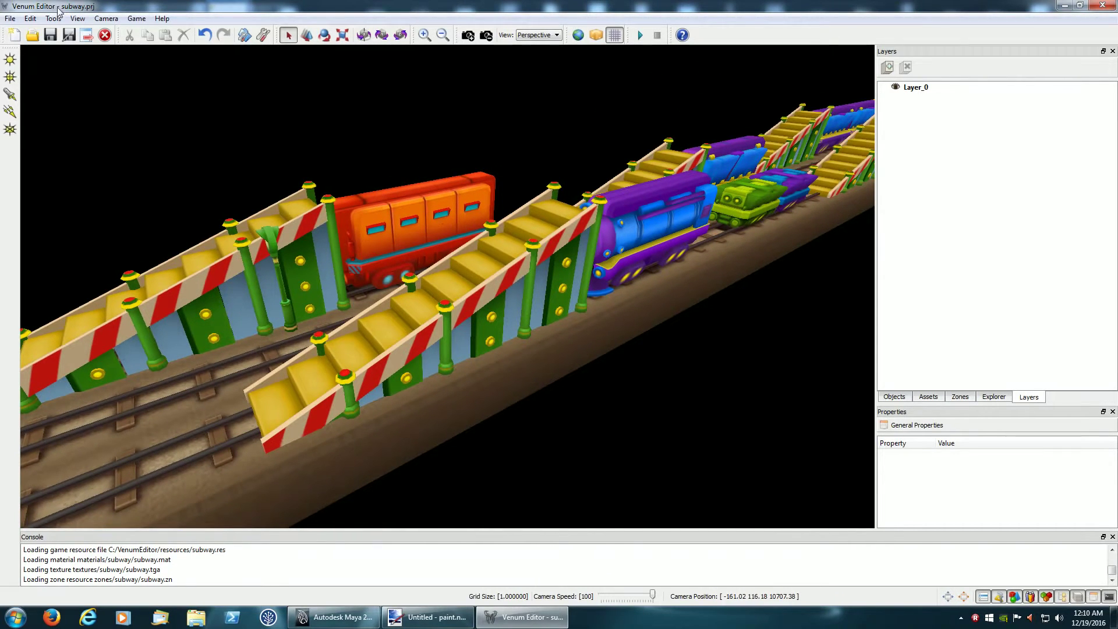
Set the render mode to WireFrame and examine the stairs' geometry from several sides
left_click(77, 18)
mouse_move(134, 128)
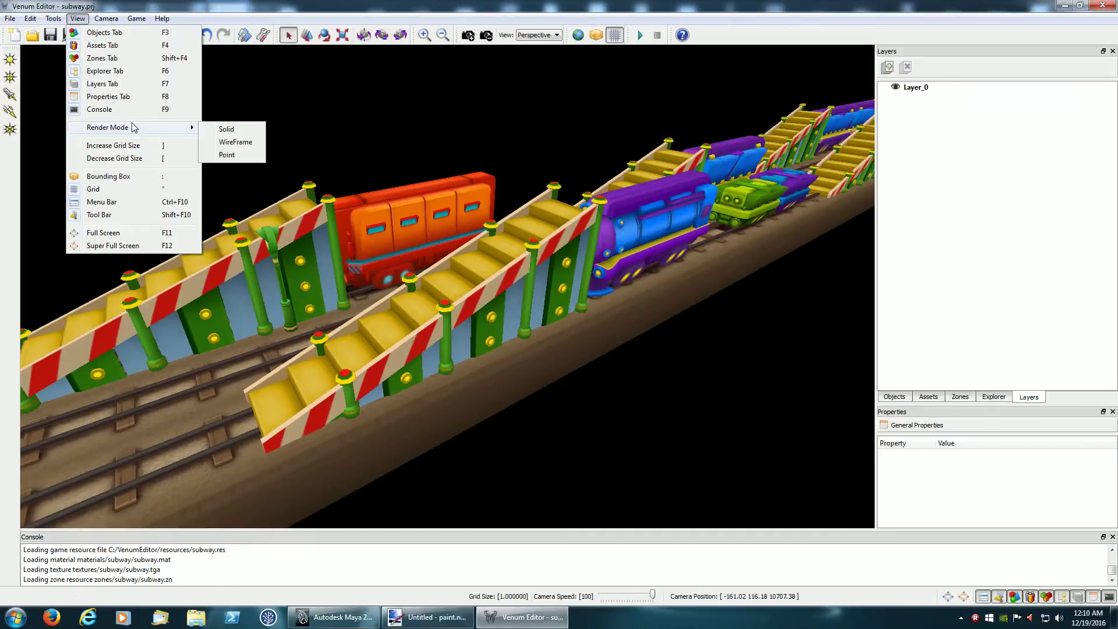
left_click(243, 148)
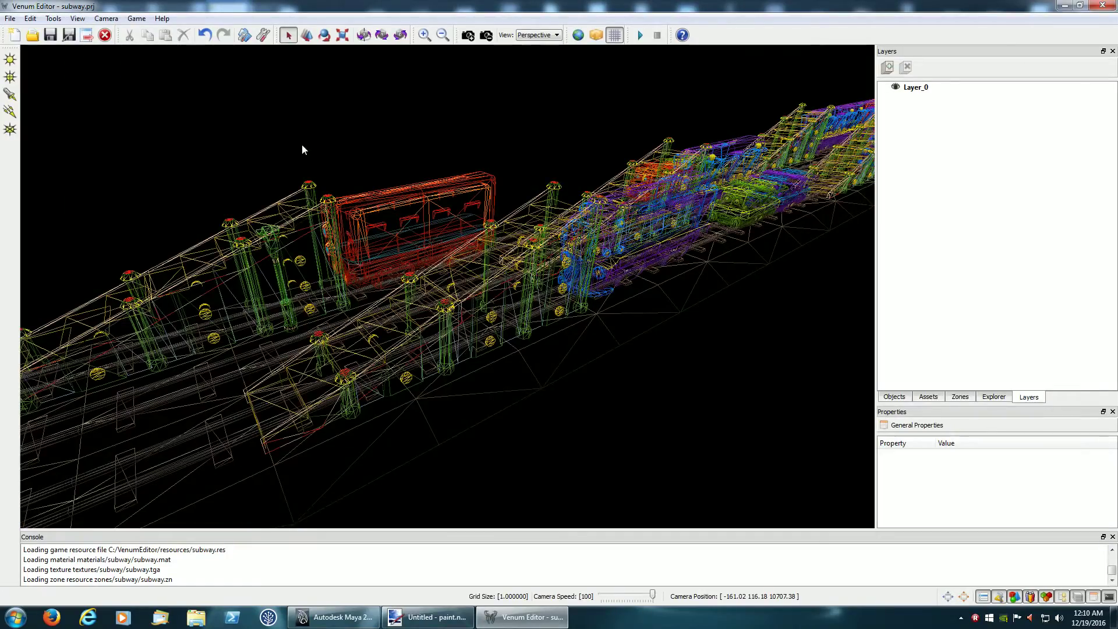
key("a")
key("a")
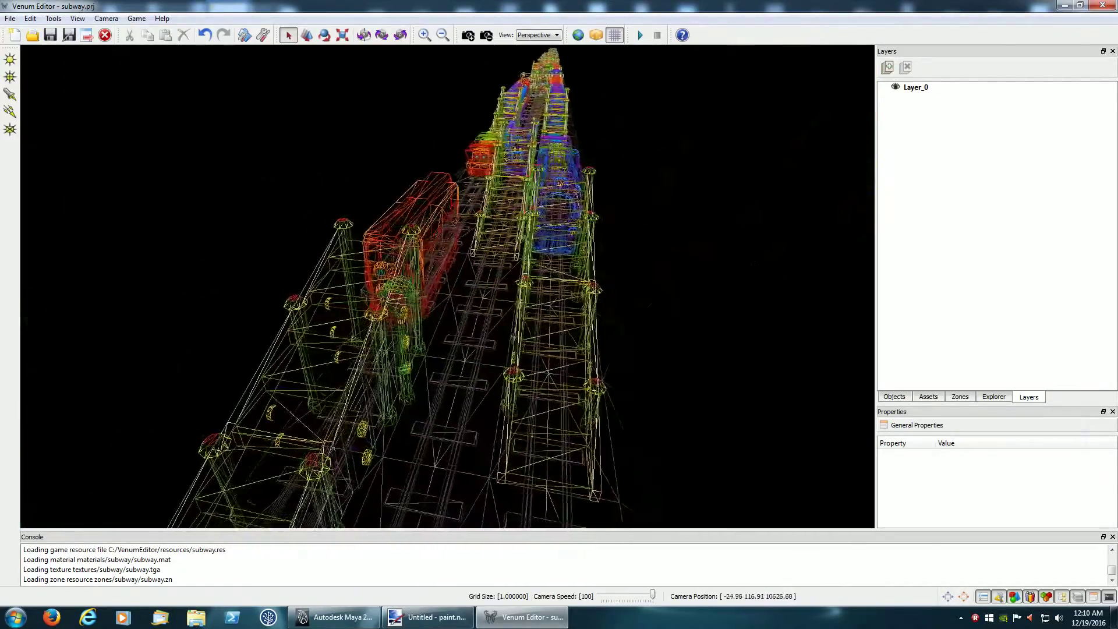
key("a")
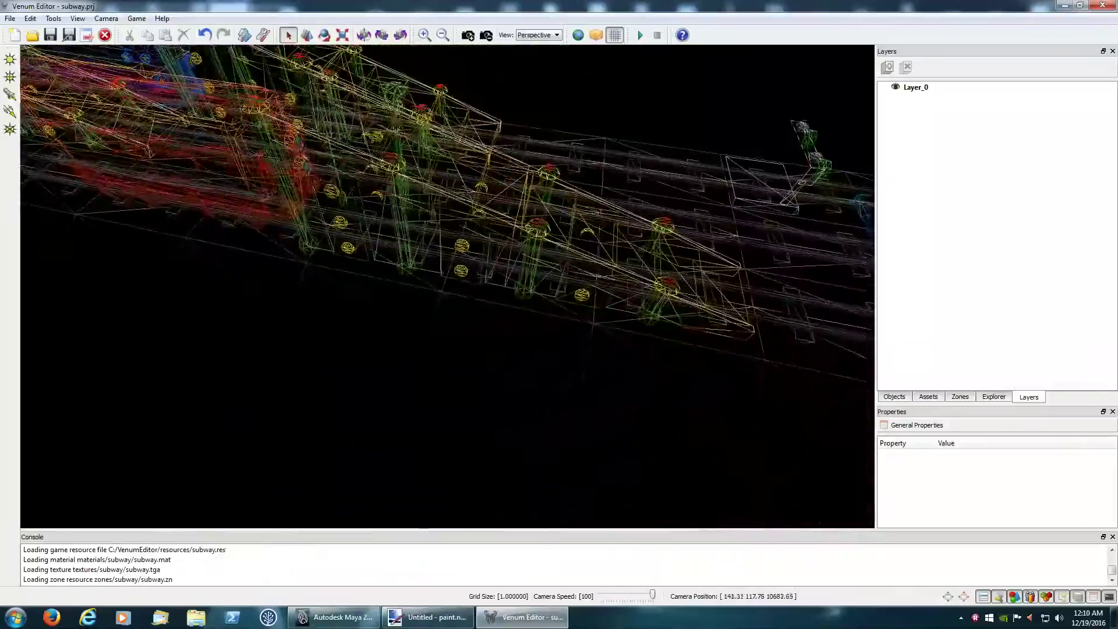
key("d")
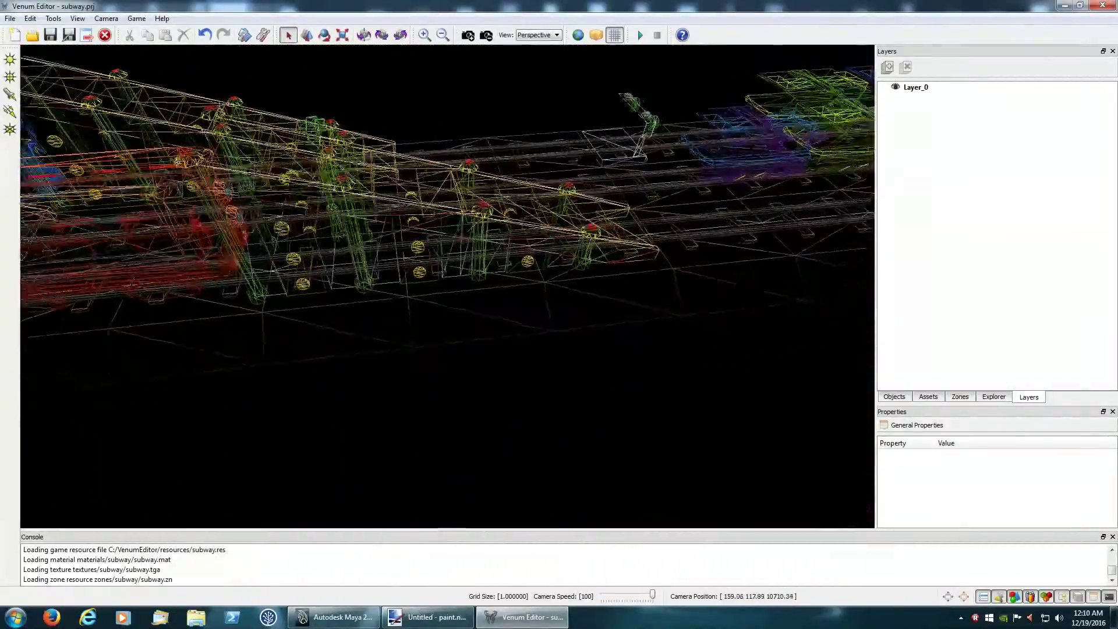
key("d")
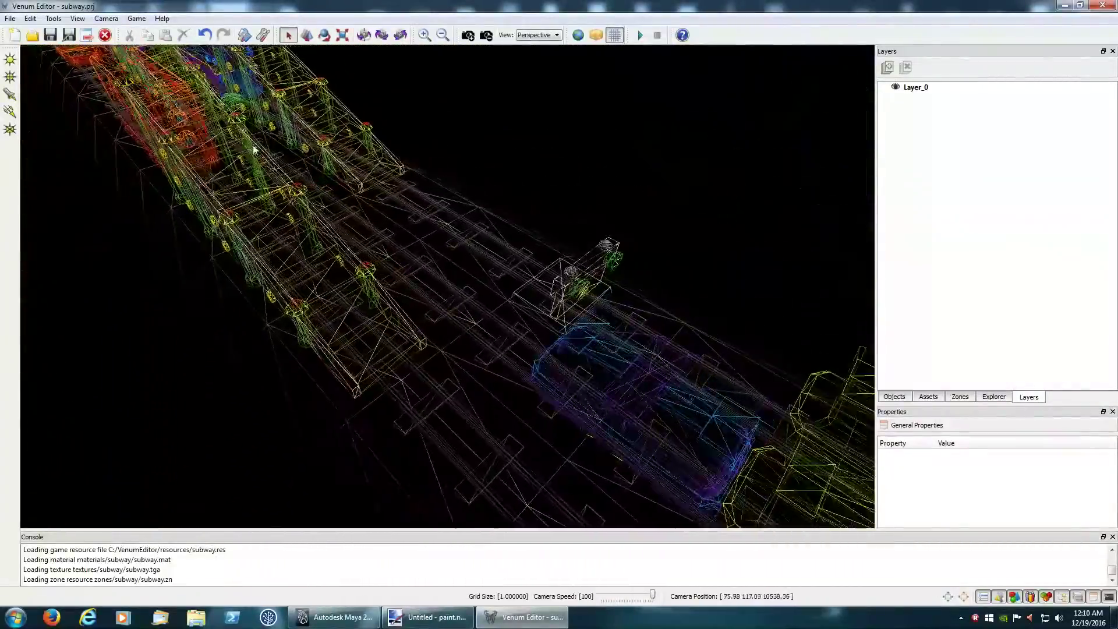
Set the render mode to Solid and view the stairs up close from track level
left_click(77, 18)
mouse_move(132, 129)
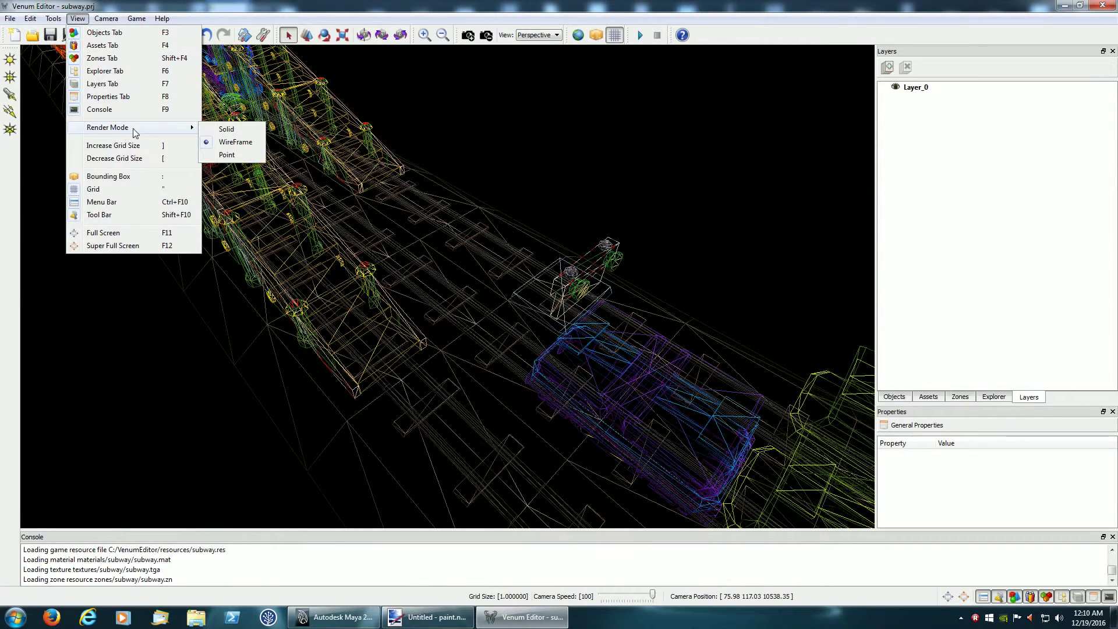
left_click(216, 130)
key("d")
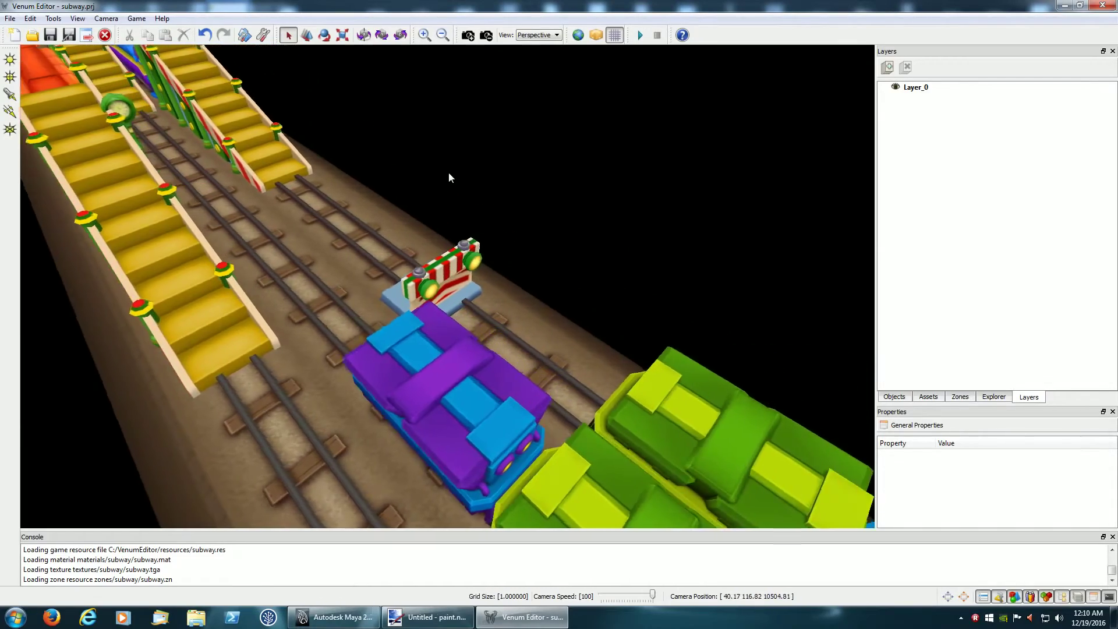
key("d")
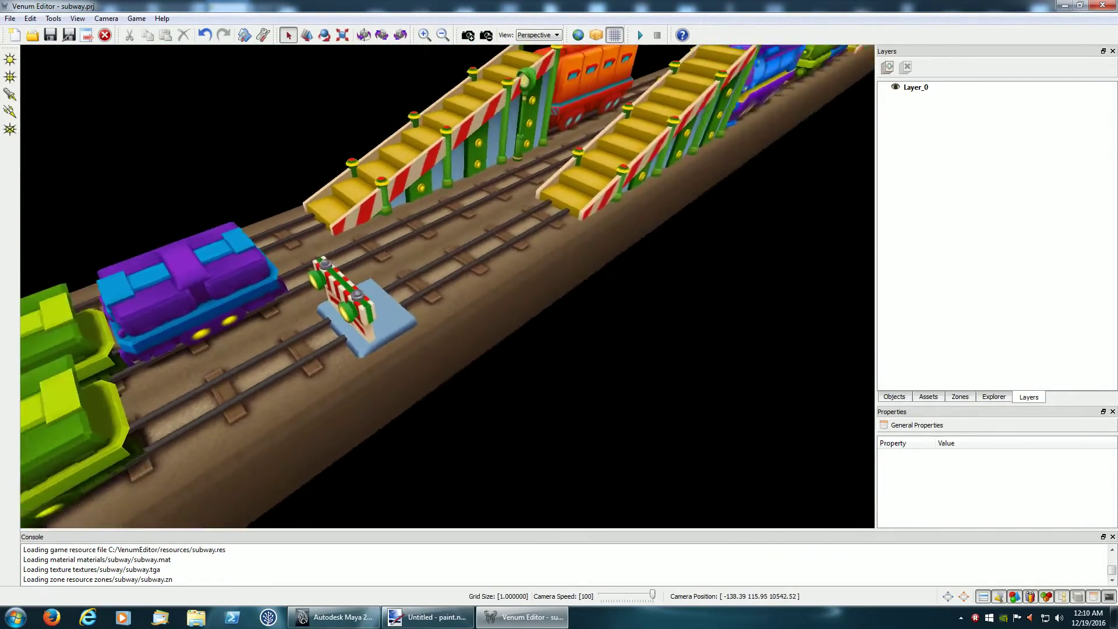
key("w")
key("w")
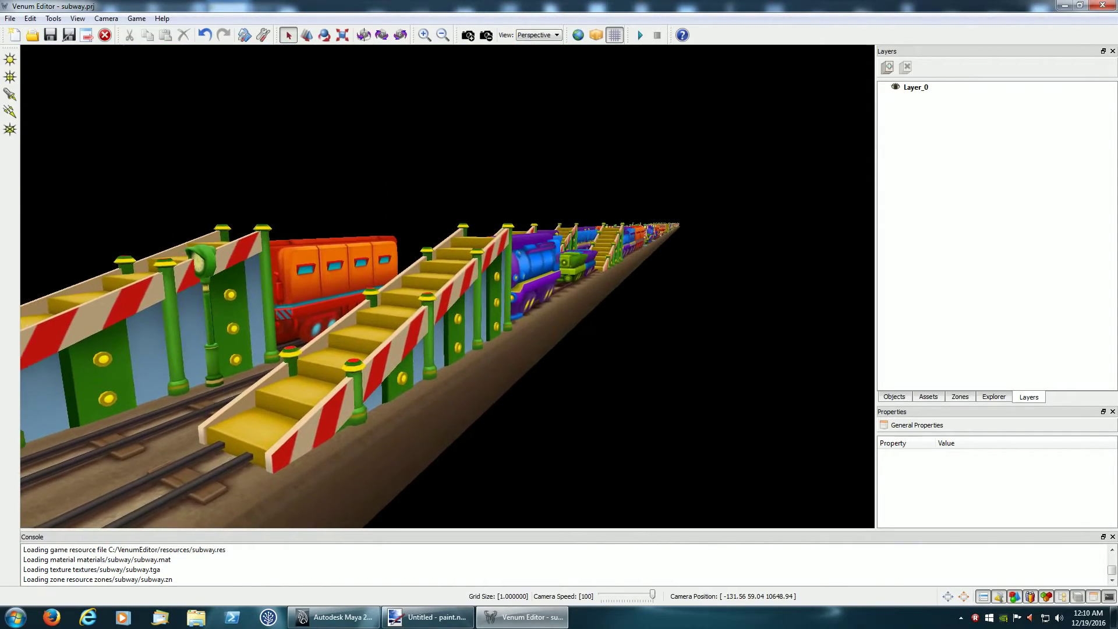
Examine the two neighbouring staircases in the subway level from the side, up close, from the front and from above
key("w")
key("s")
key("s")
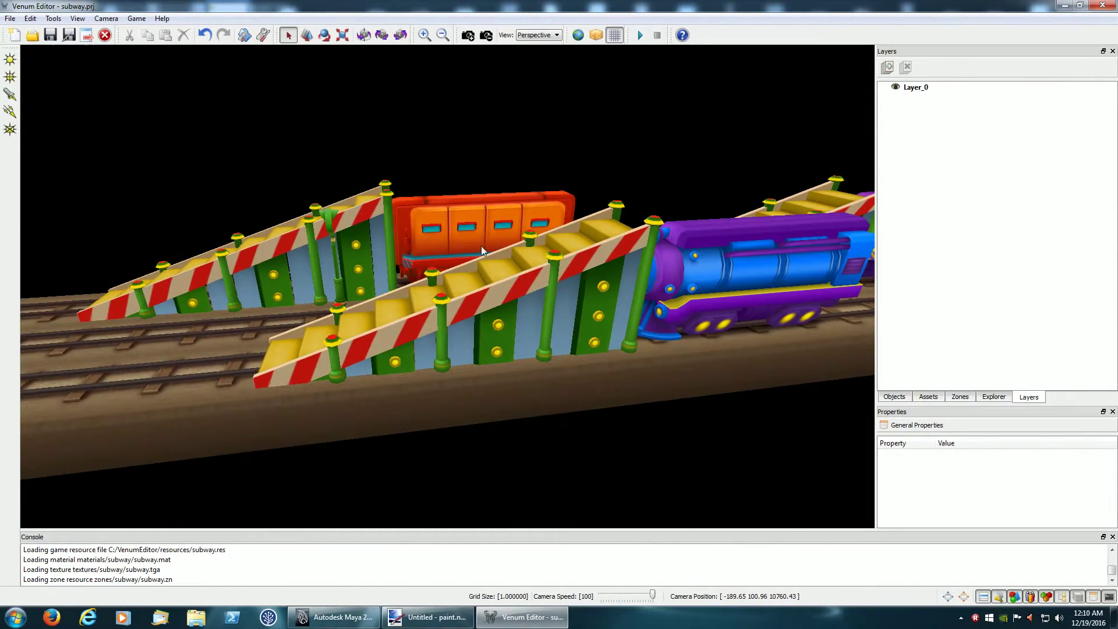
key("a")
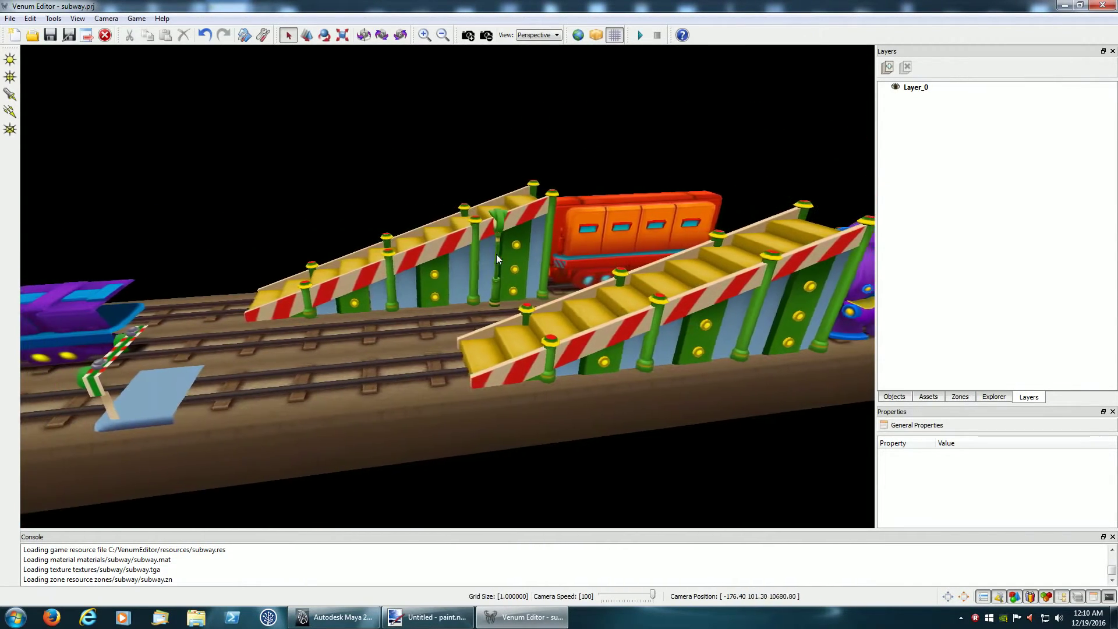
key("a")
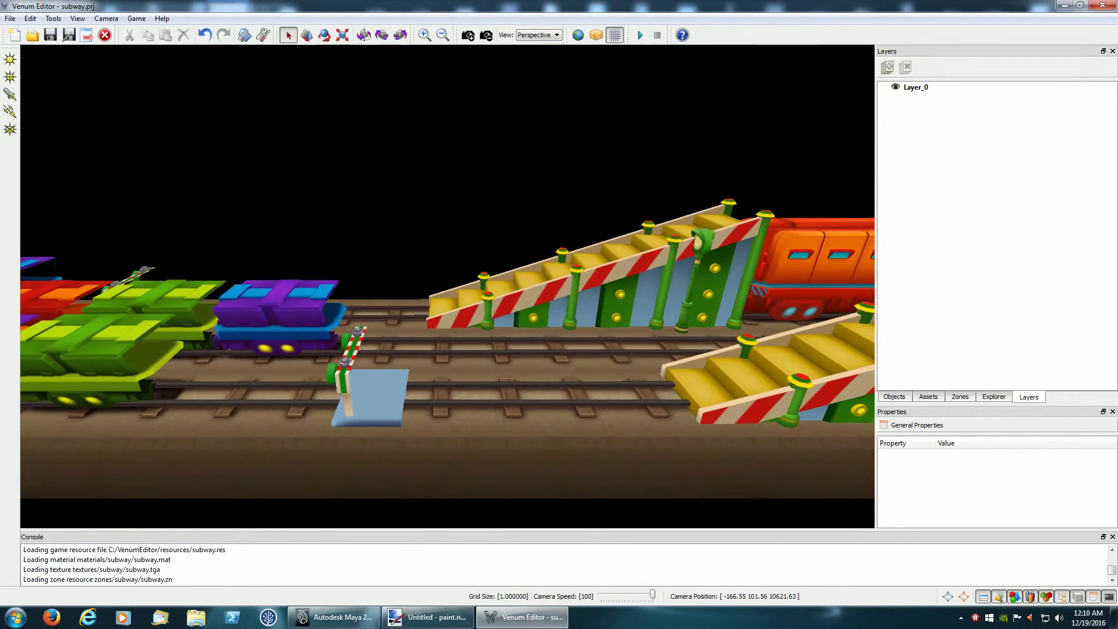
key("w")
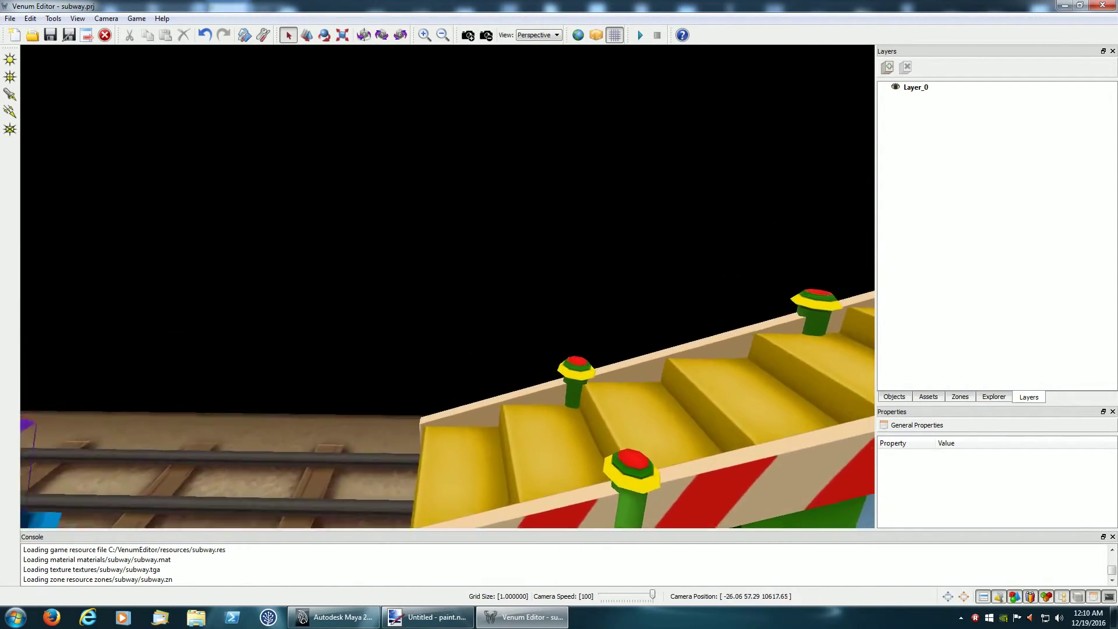
key("s")
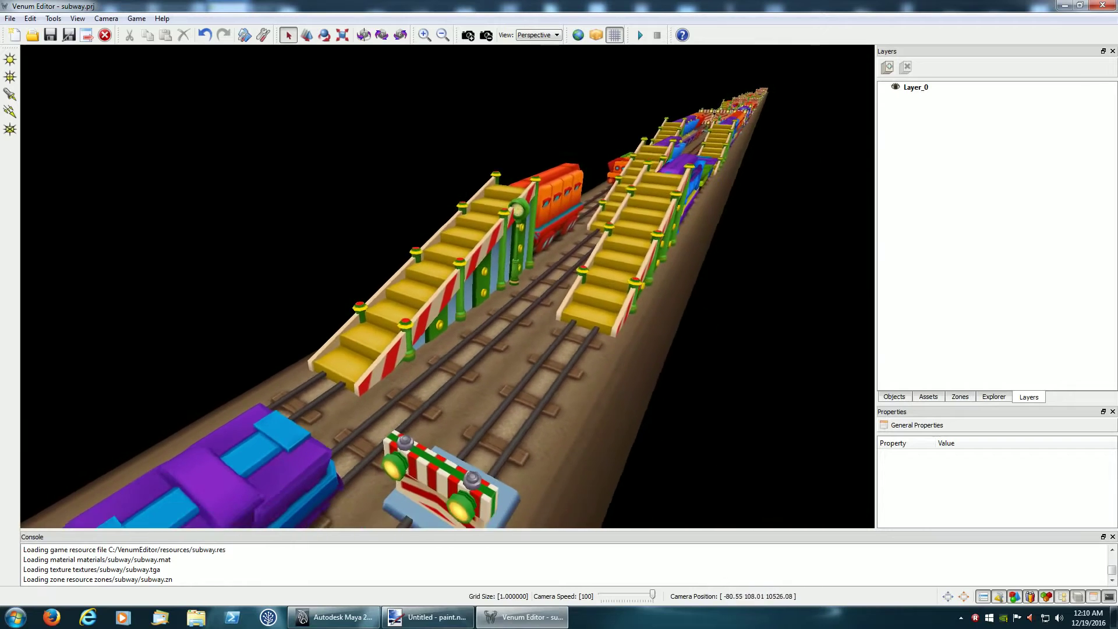
key("a")
key("a")
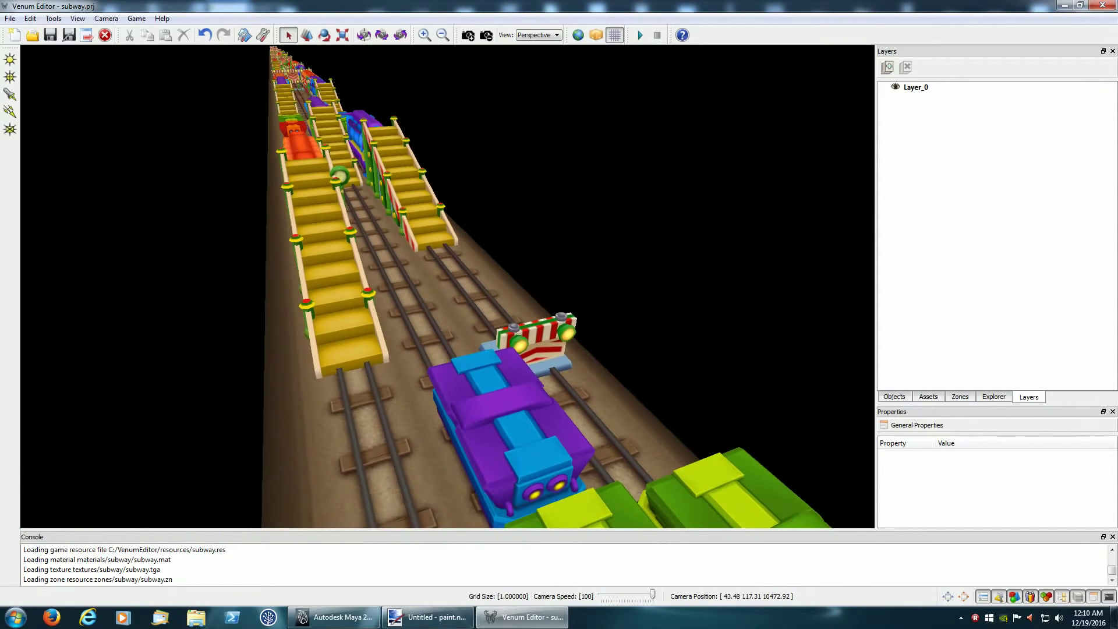
Select the staircase in front of the orange train, compare it with the neighbouring stairs from the side, and clear the selection
left_click(307, 225)
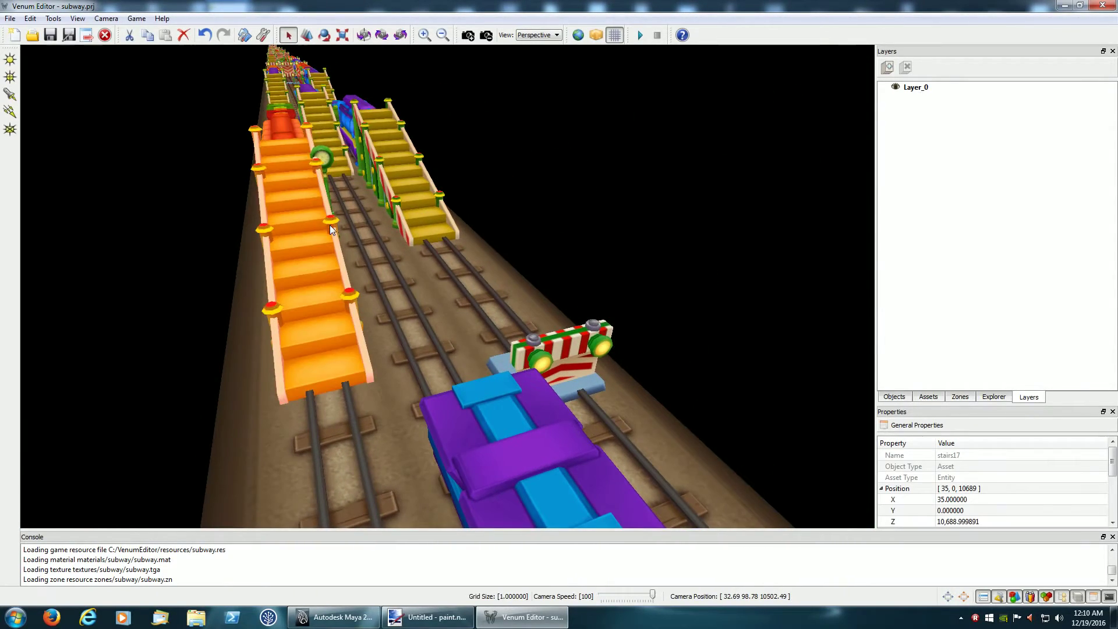
key("a")
key("d")
right_click_drag(477, 225, 309, 225)
key("d")
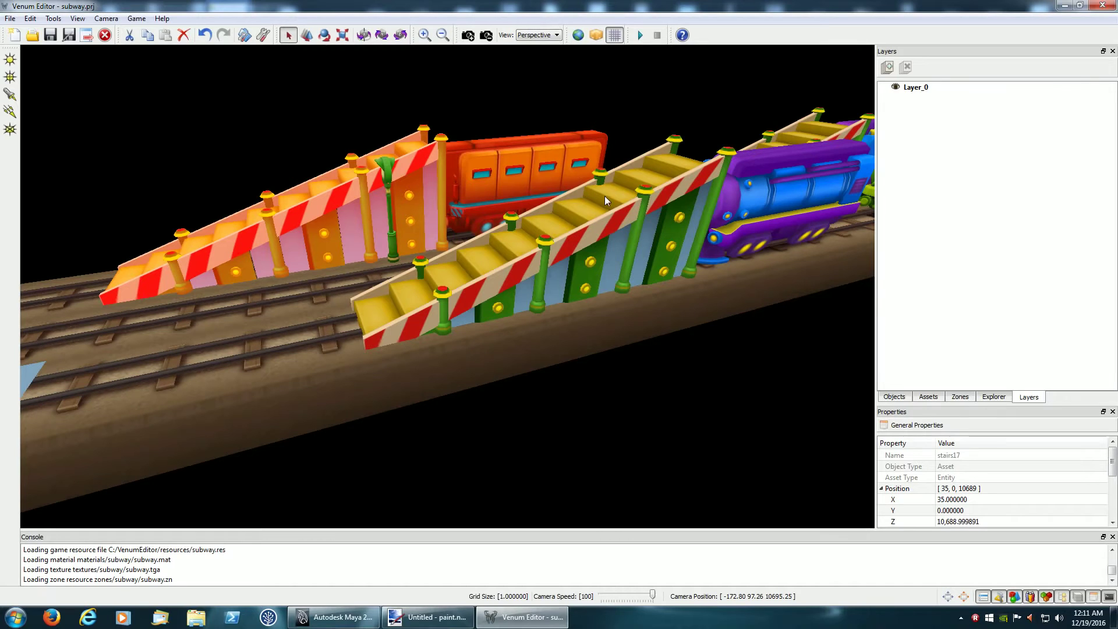
left_click(498, 121)
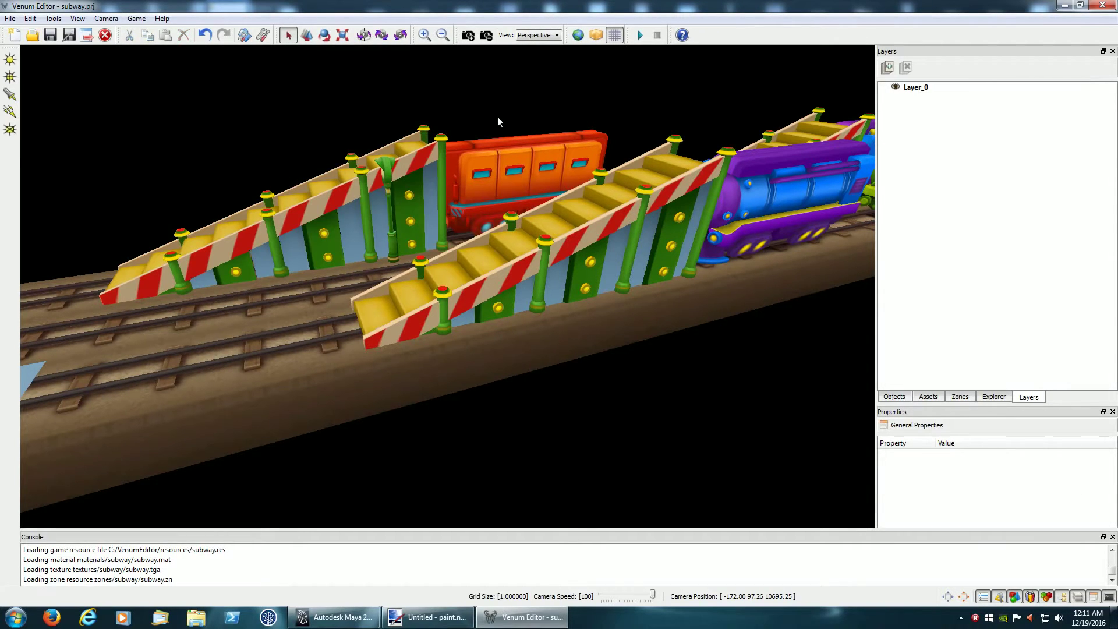
key("a")
right_click_drag(459, 121, 495, 121)
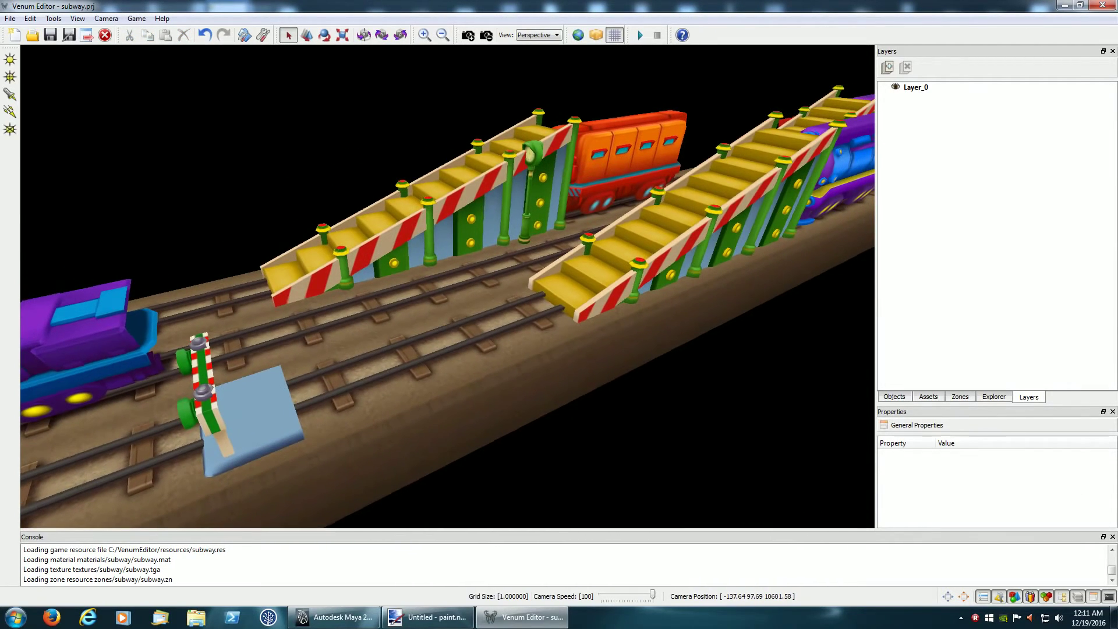
key("s")
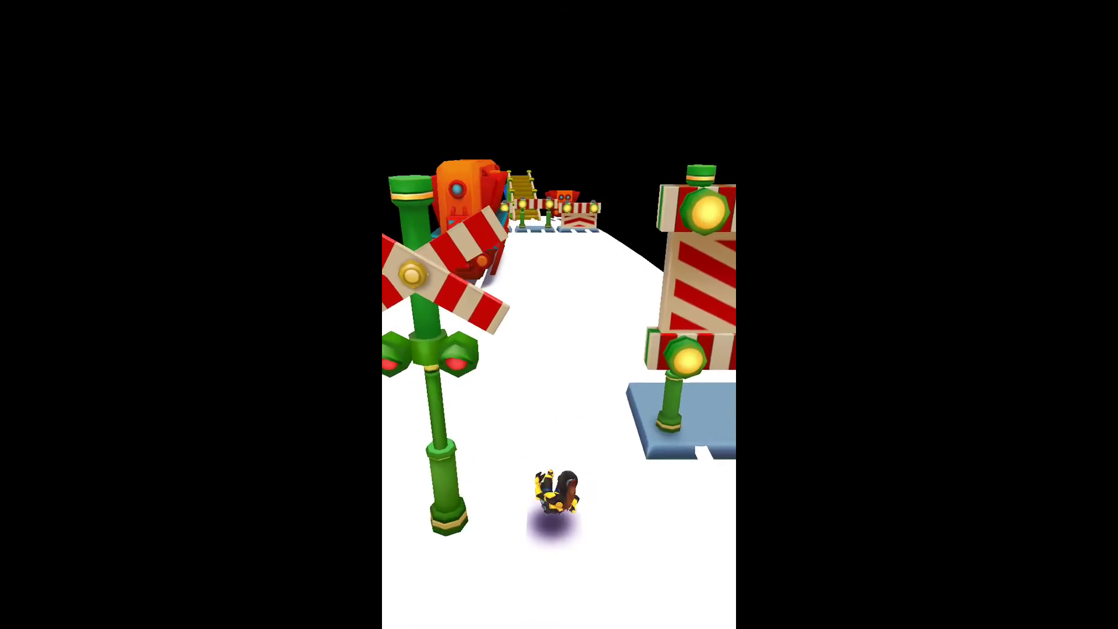
key("Down")
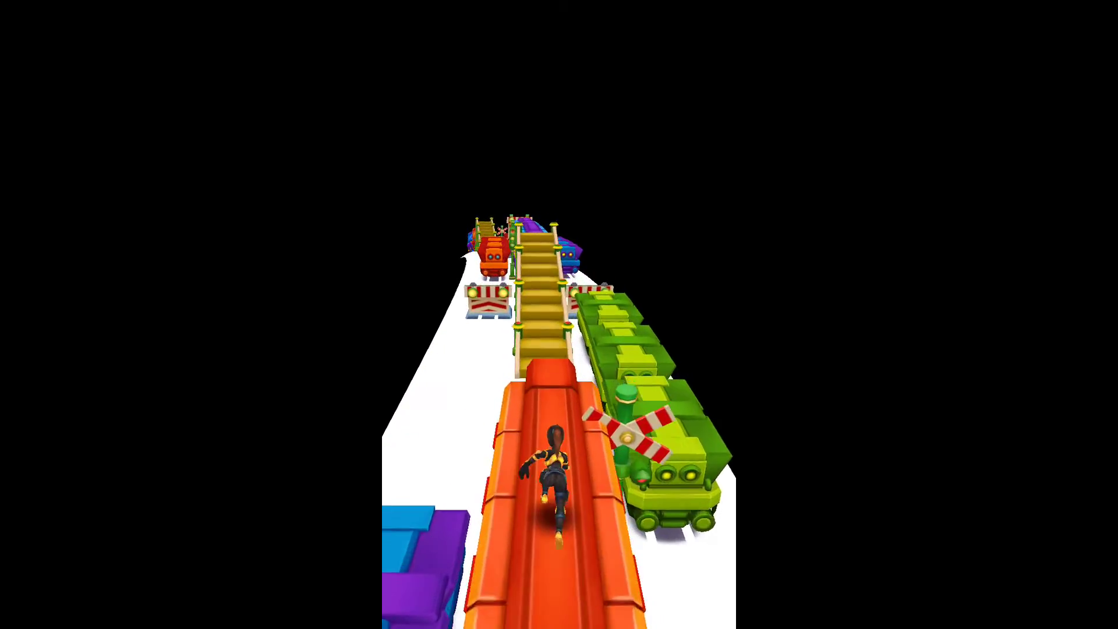
key("Up")
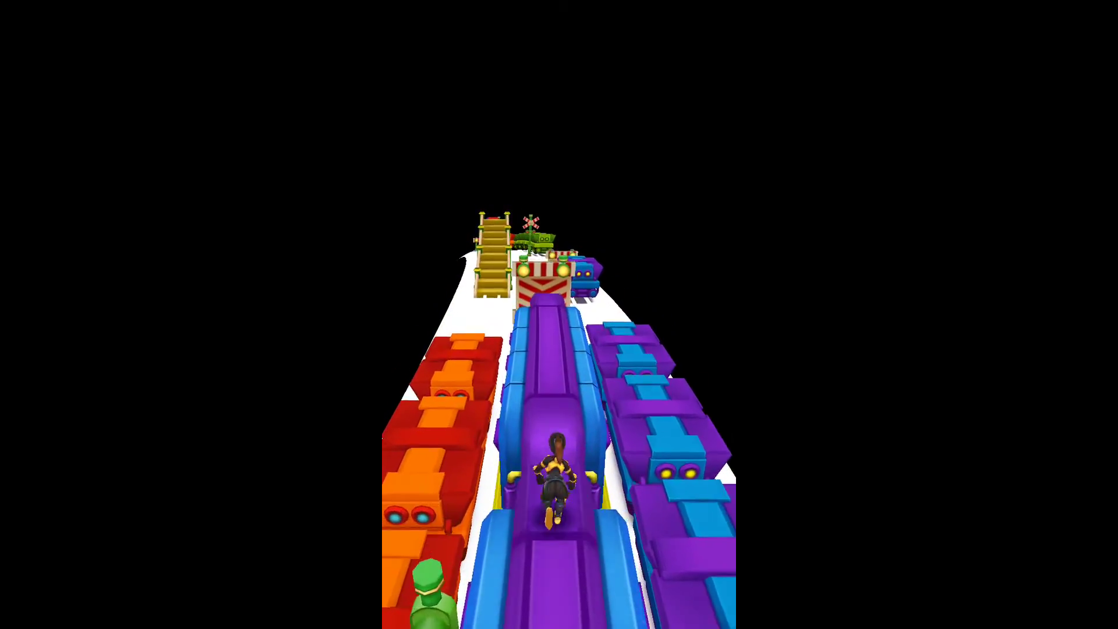
key("Up")
key("Left")
key("Right")
key("Left")
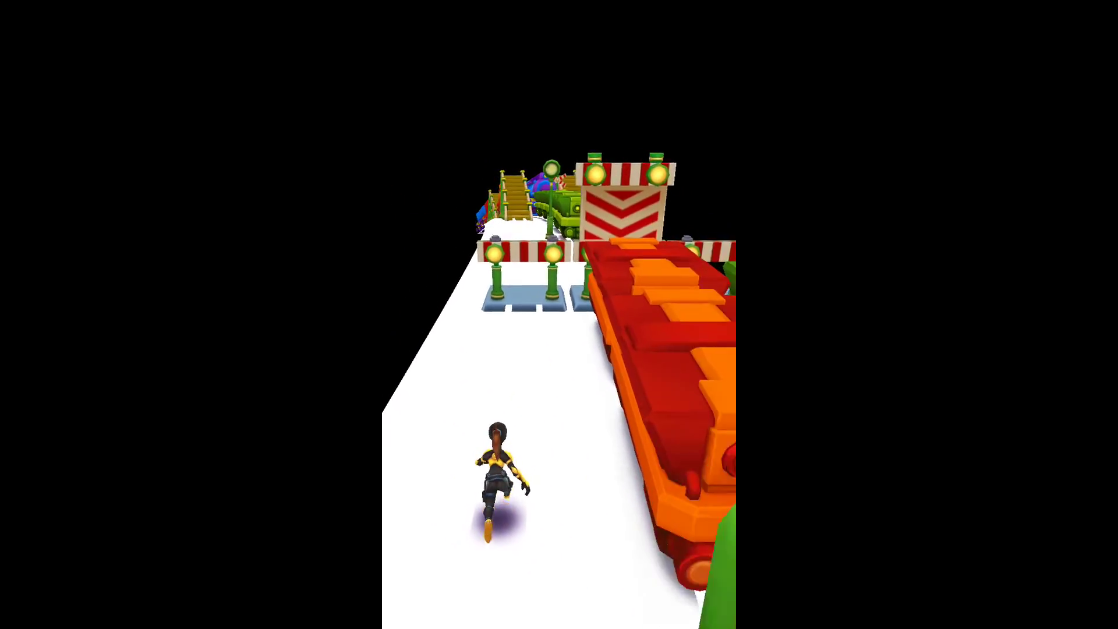
key("Down")
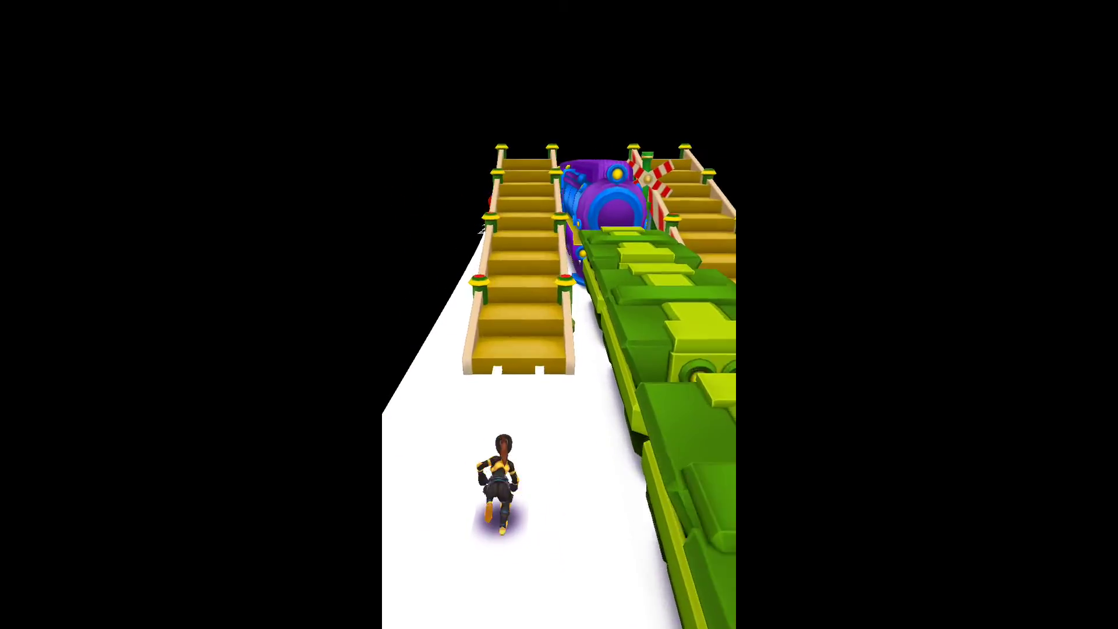